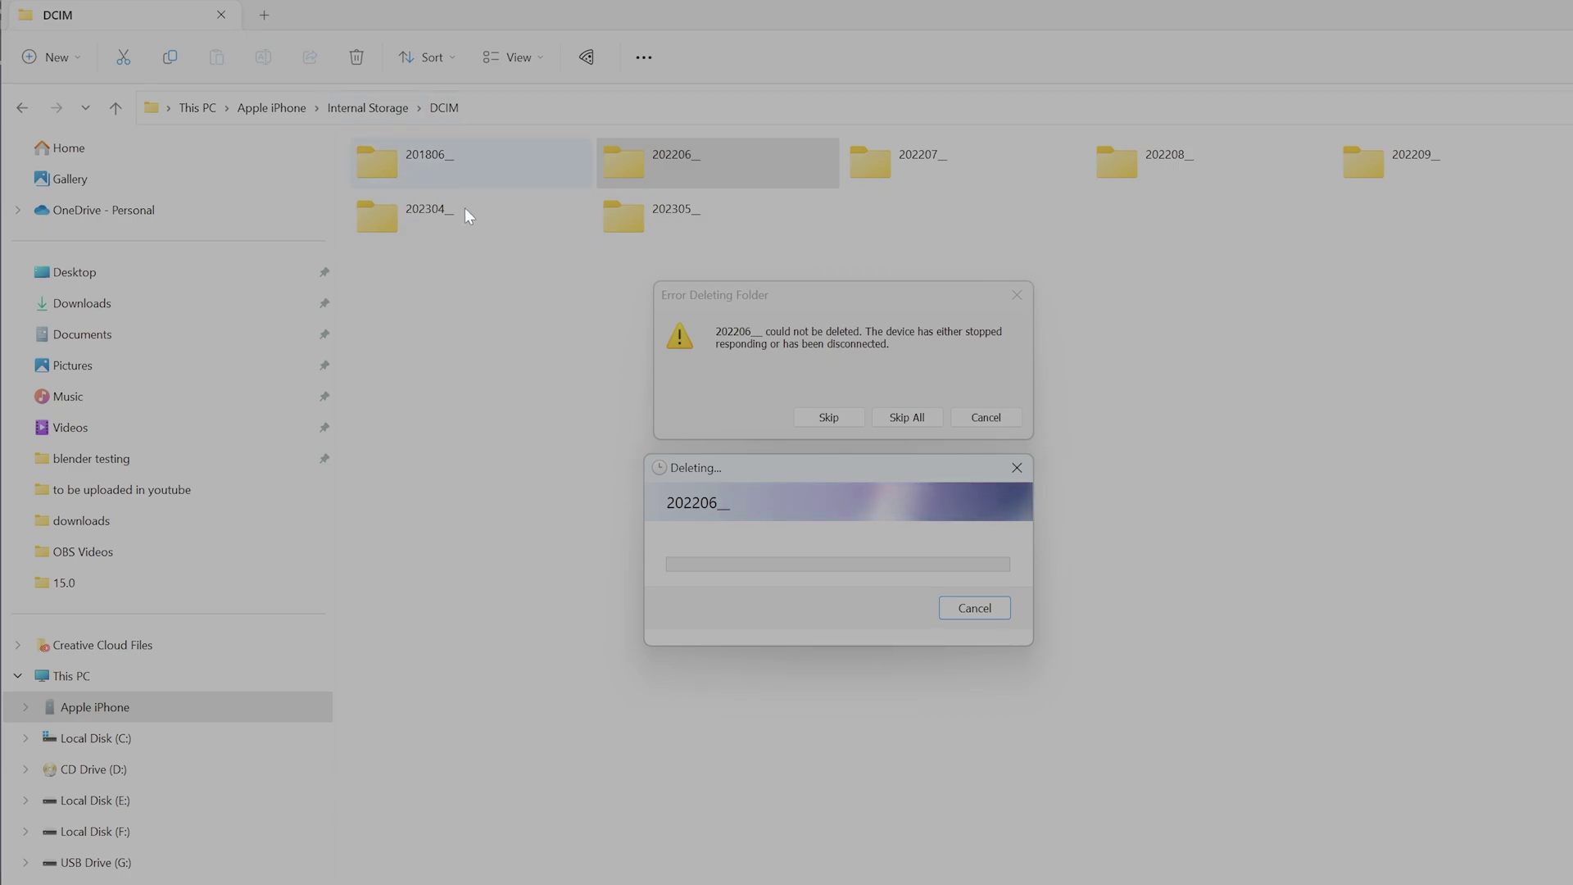
- Cancel the stuck deletion of folder 202206_ and dismiss its deletion error
click(977, 608)
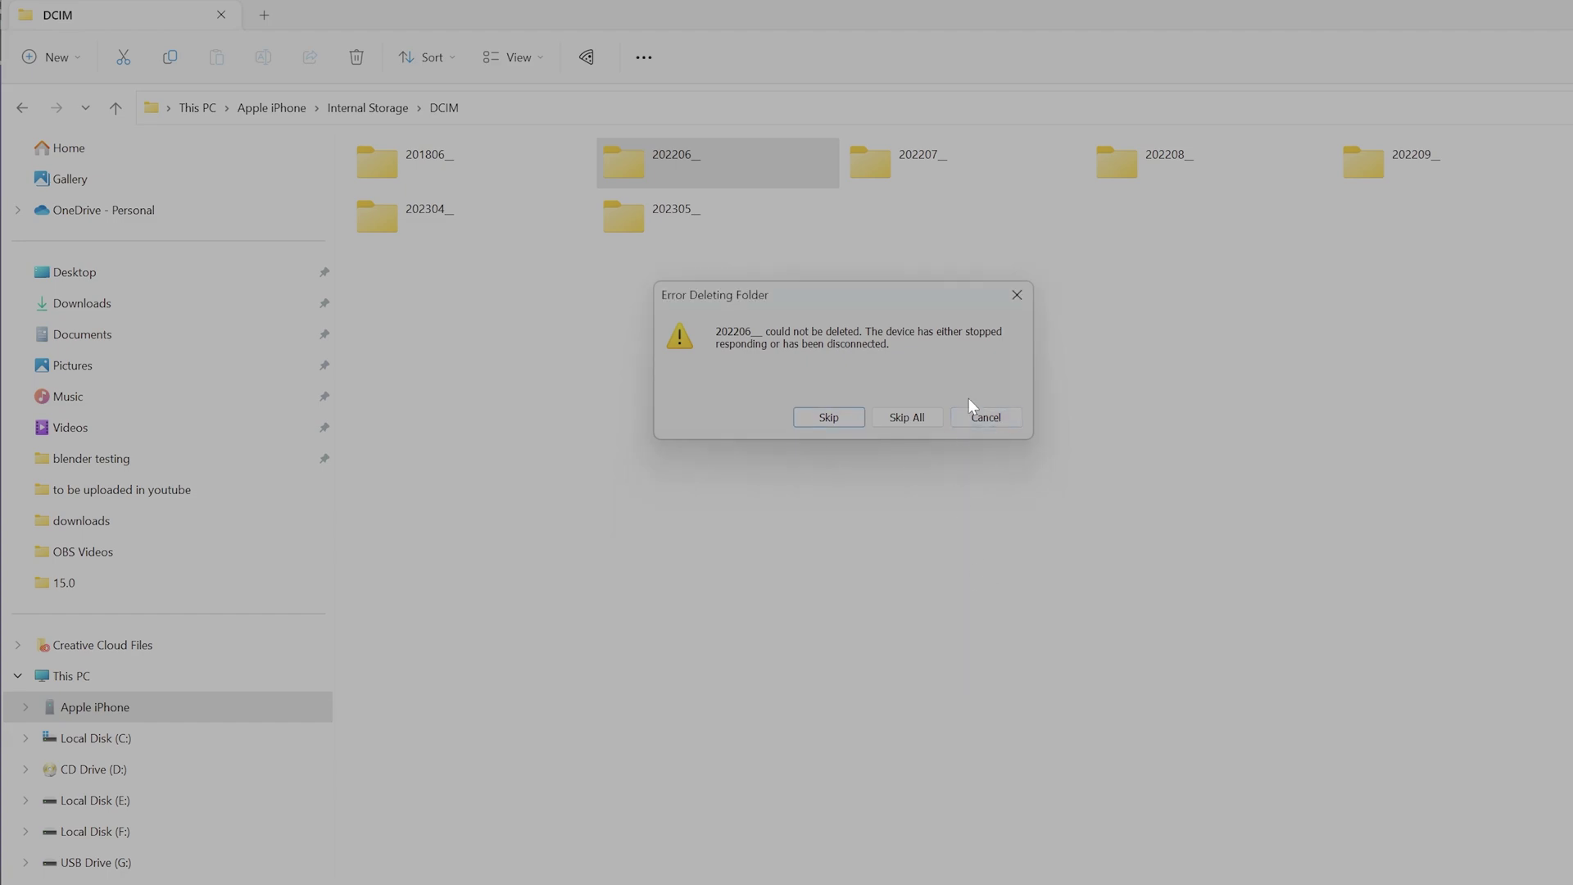
click(985, 417)
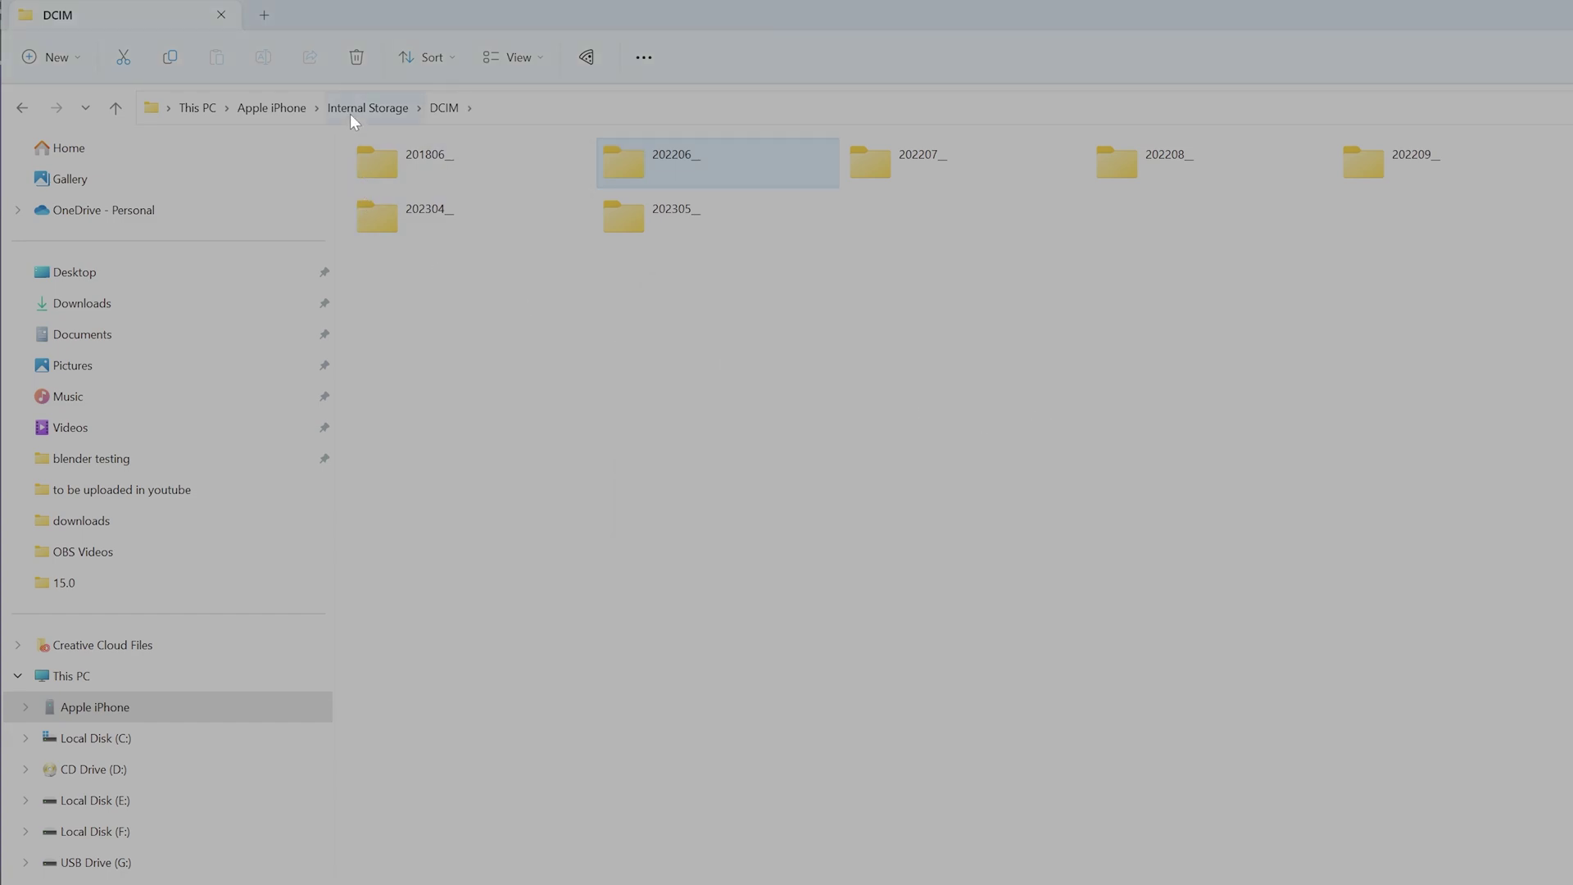
click(271, 107)
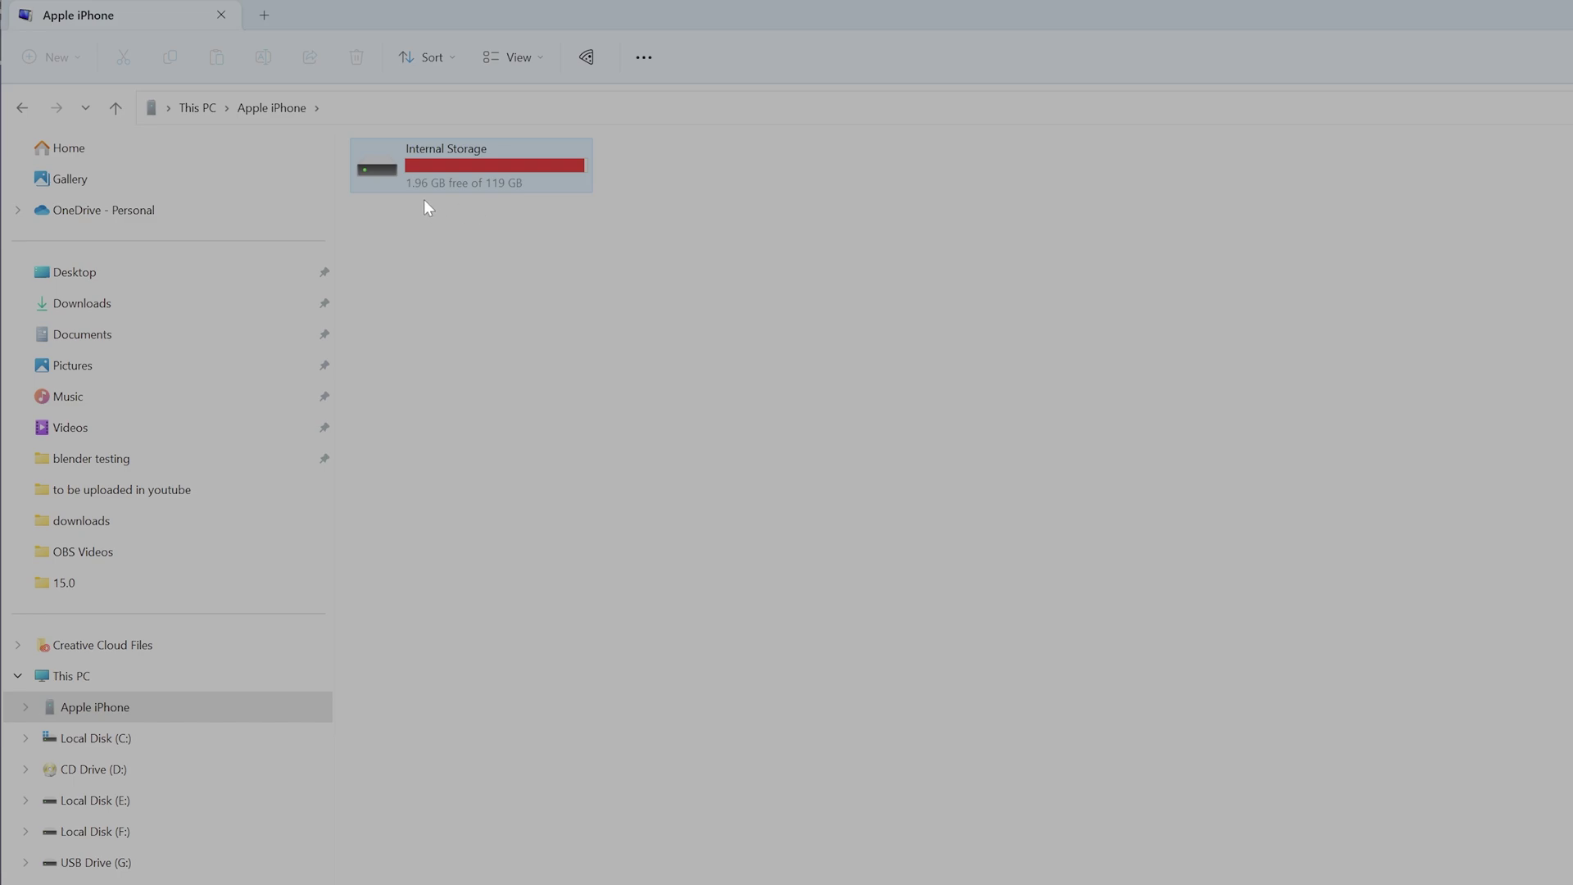
double_click(494, 164)
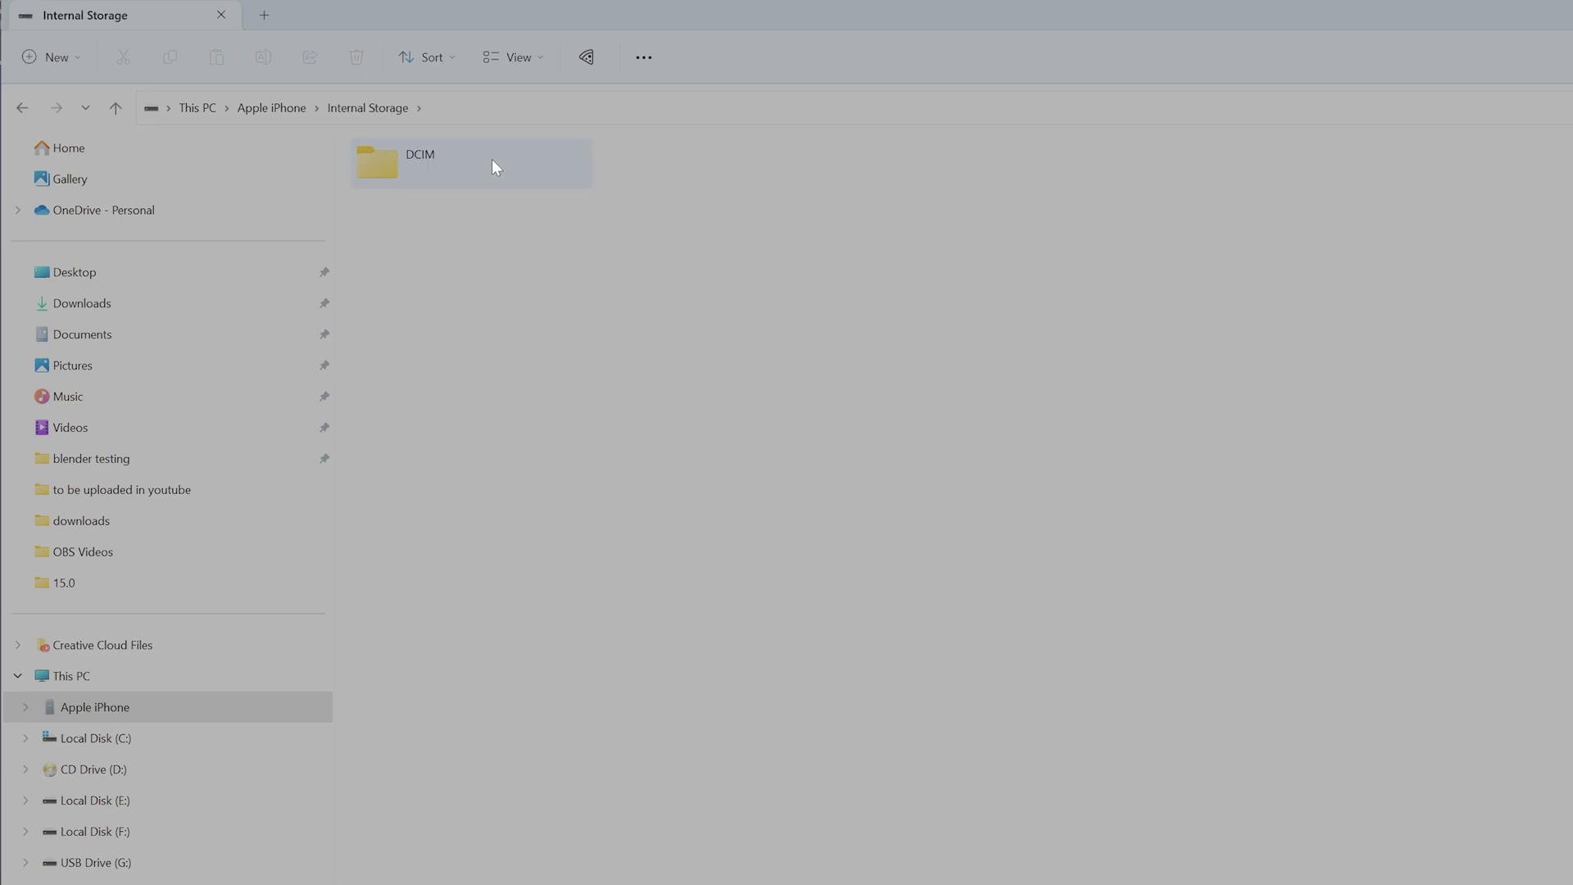
double_click(495, 166)
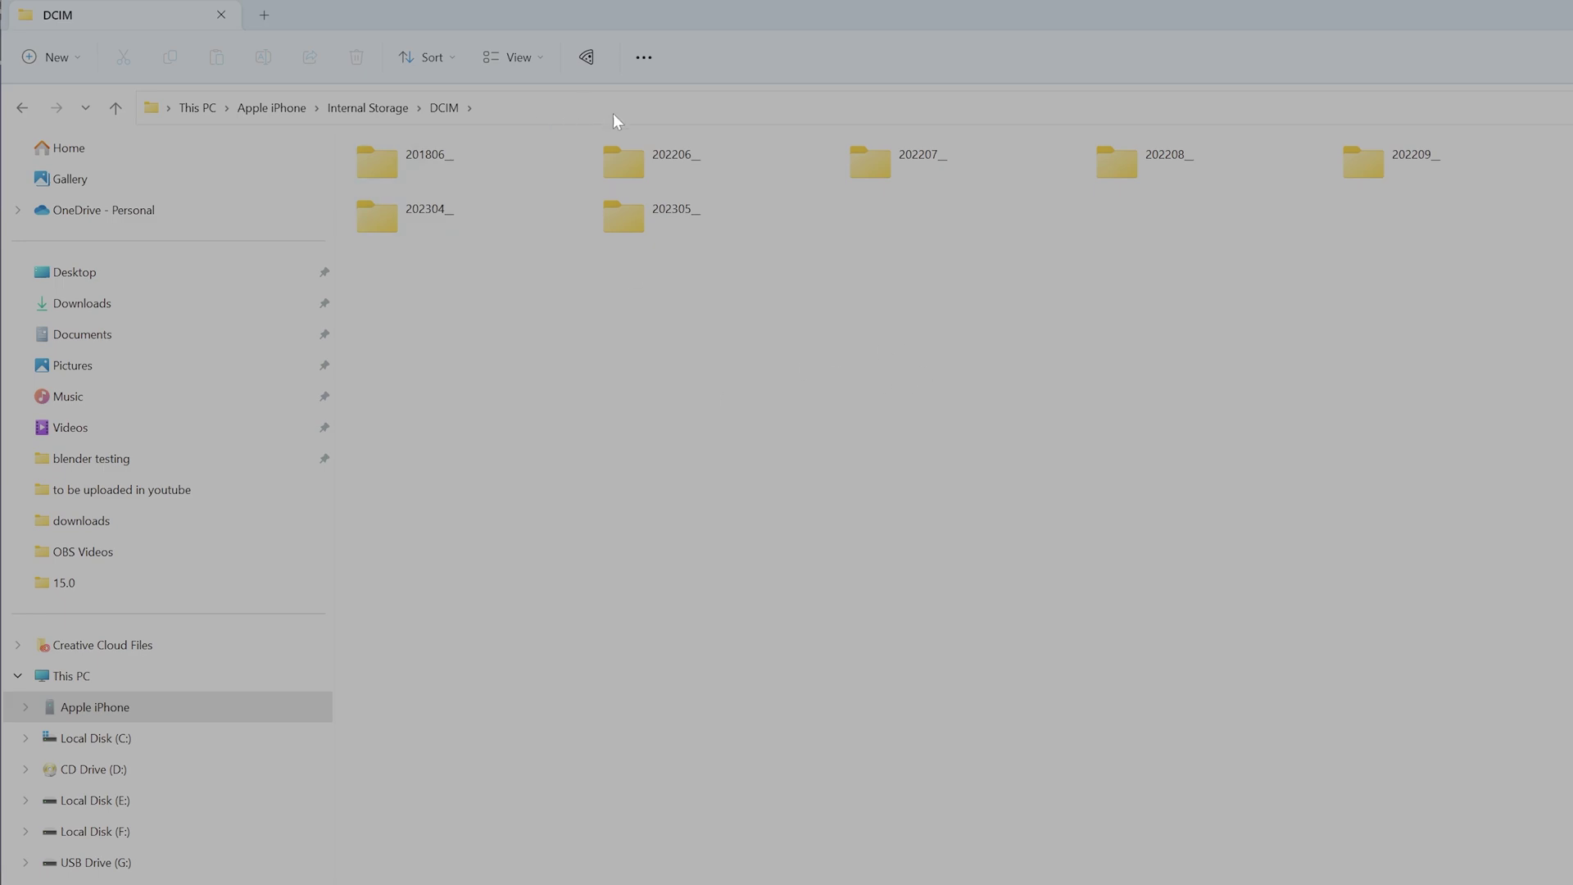
click(440, 167)
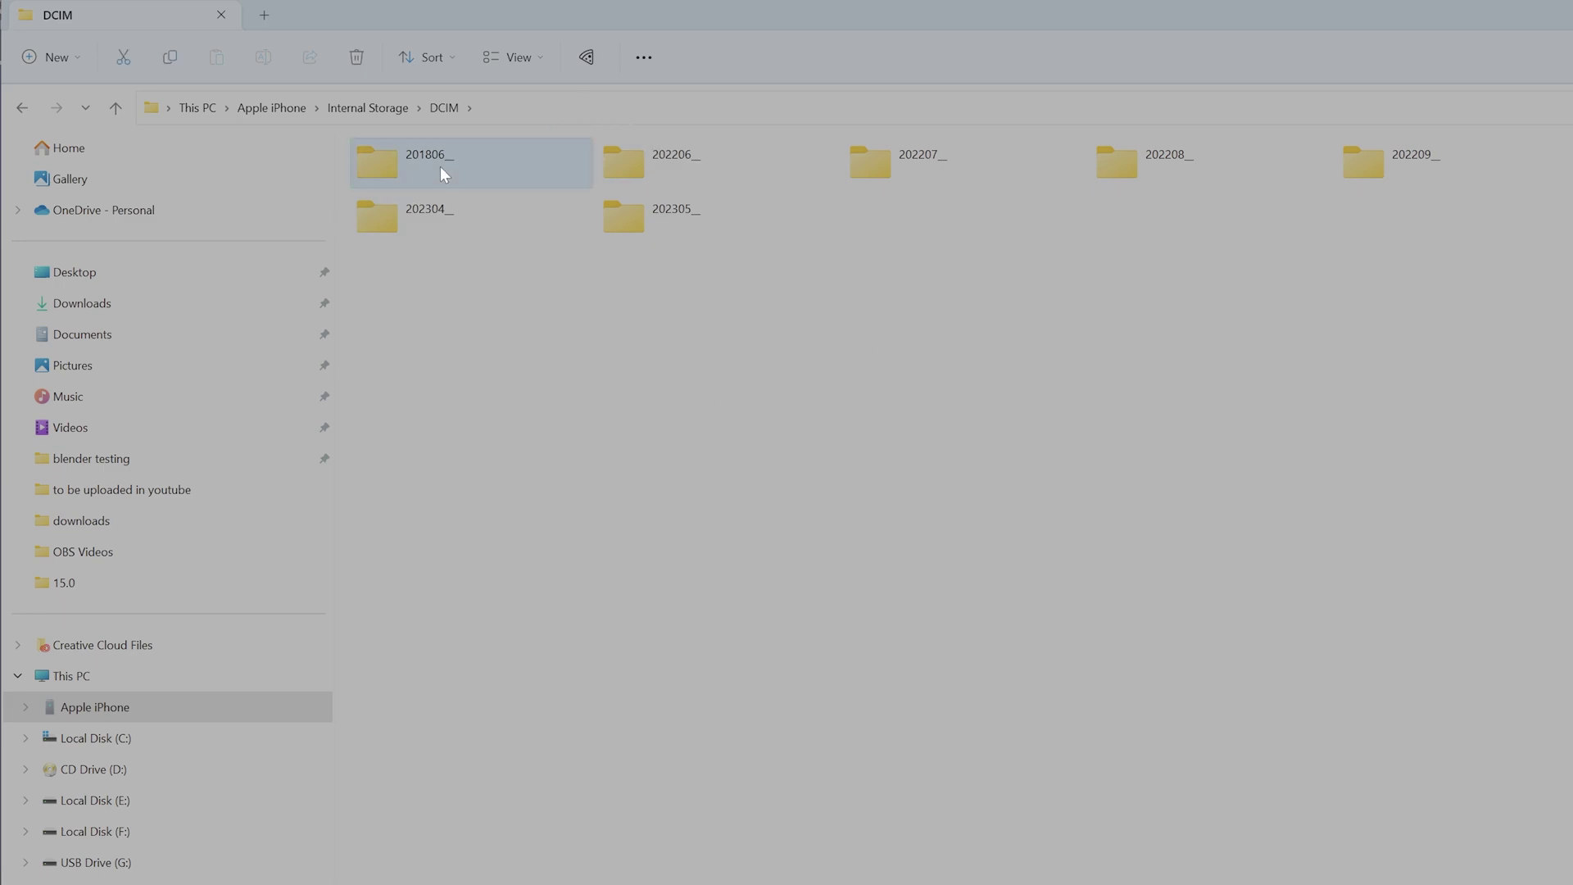
key(Delete)
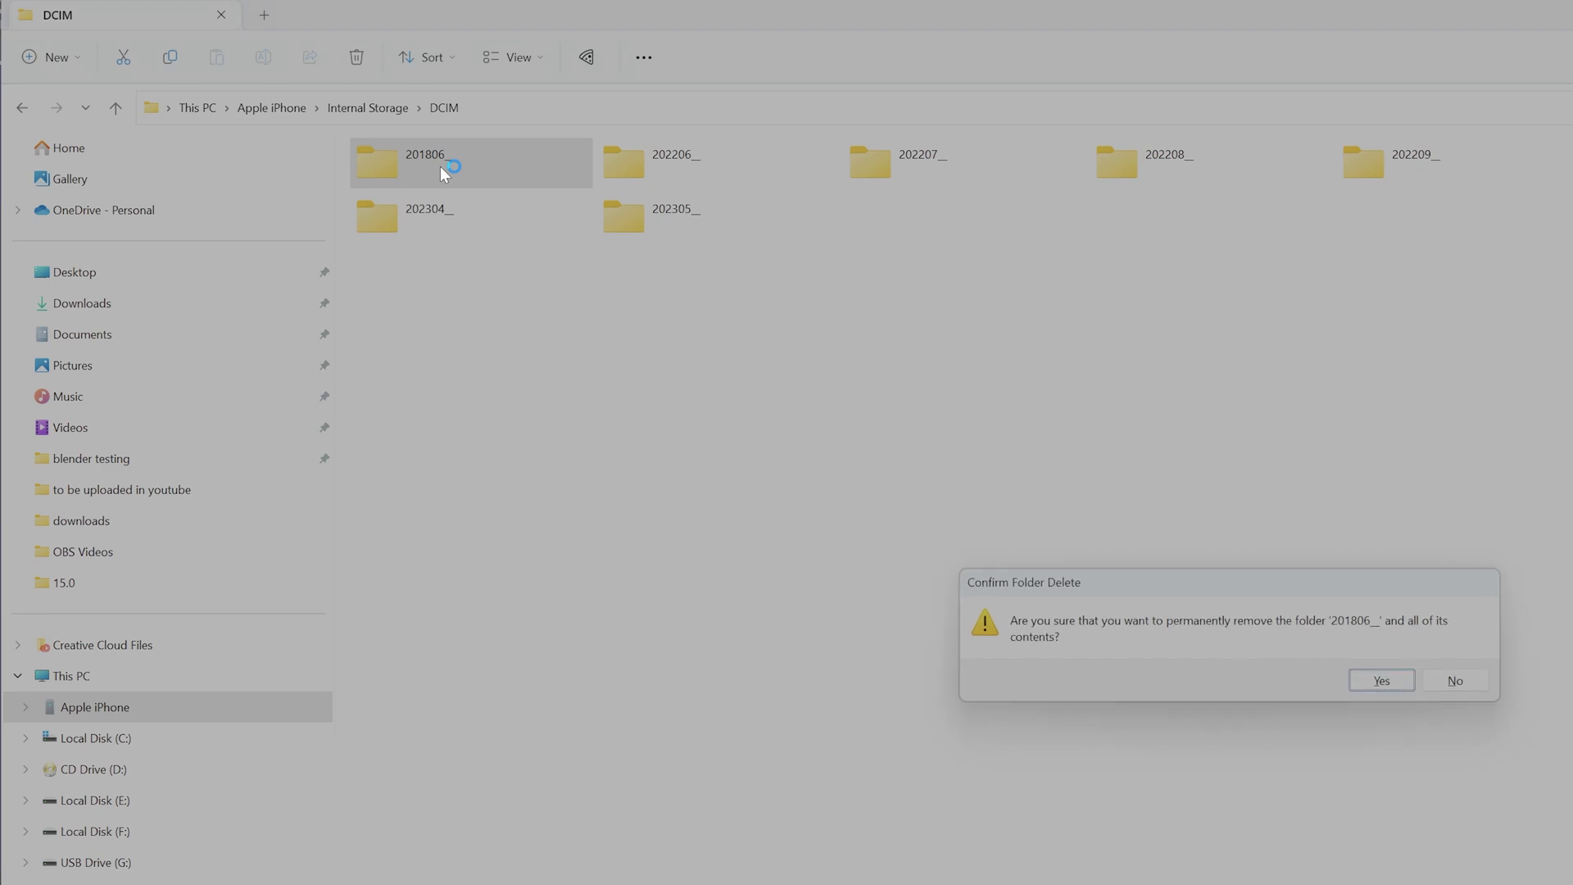
click(1455, 686)
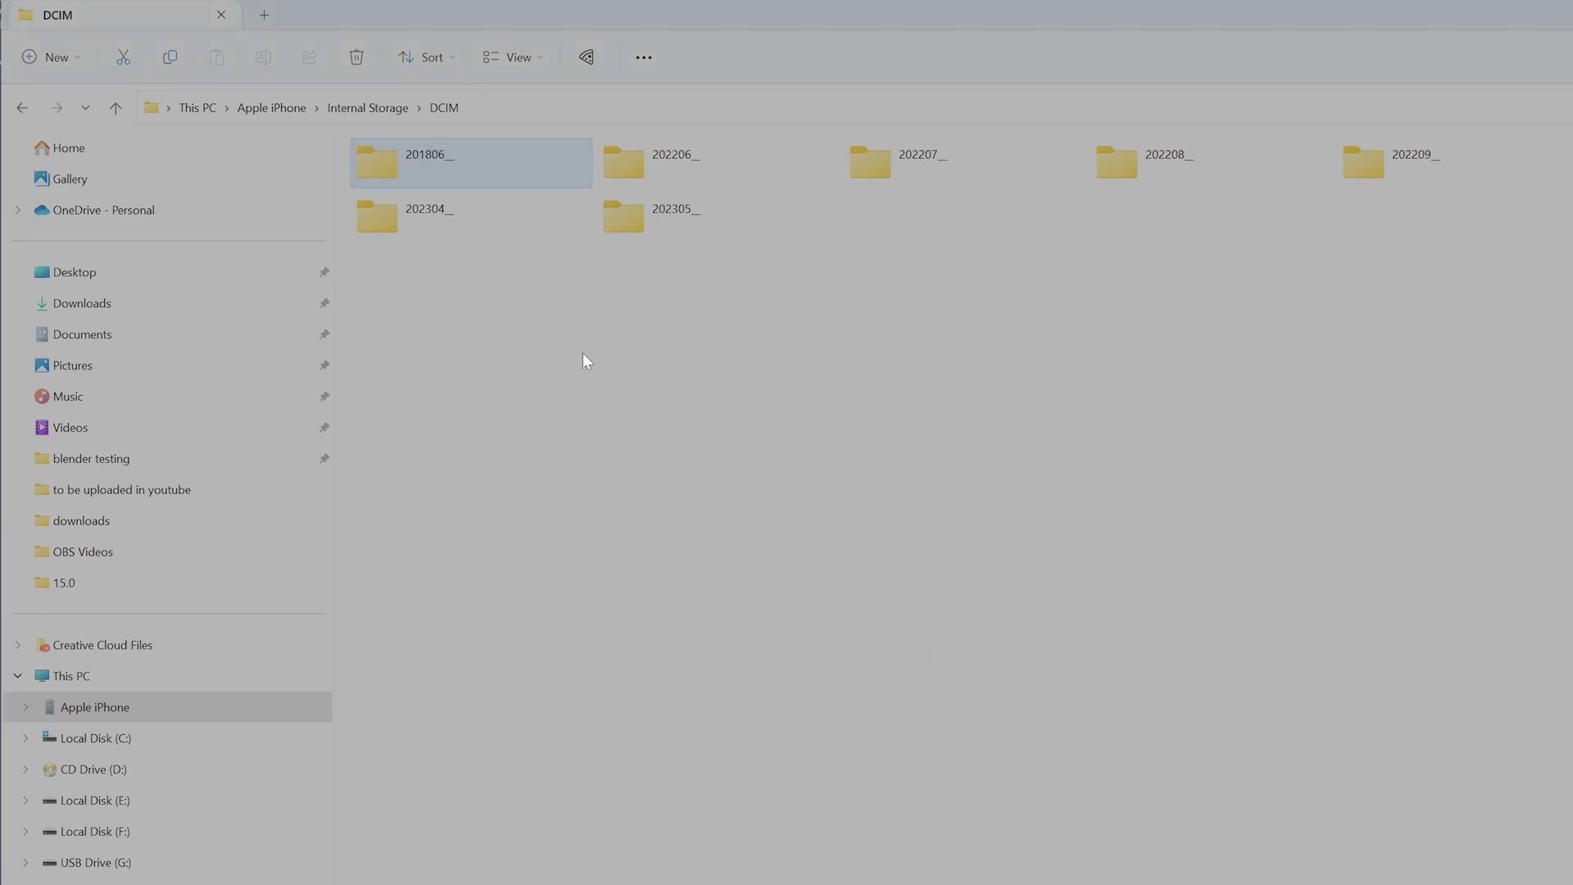
right_click(472, 156)
click(525, 328)
drag(1288, 583, 692, 278)
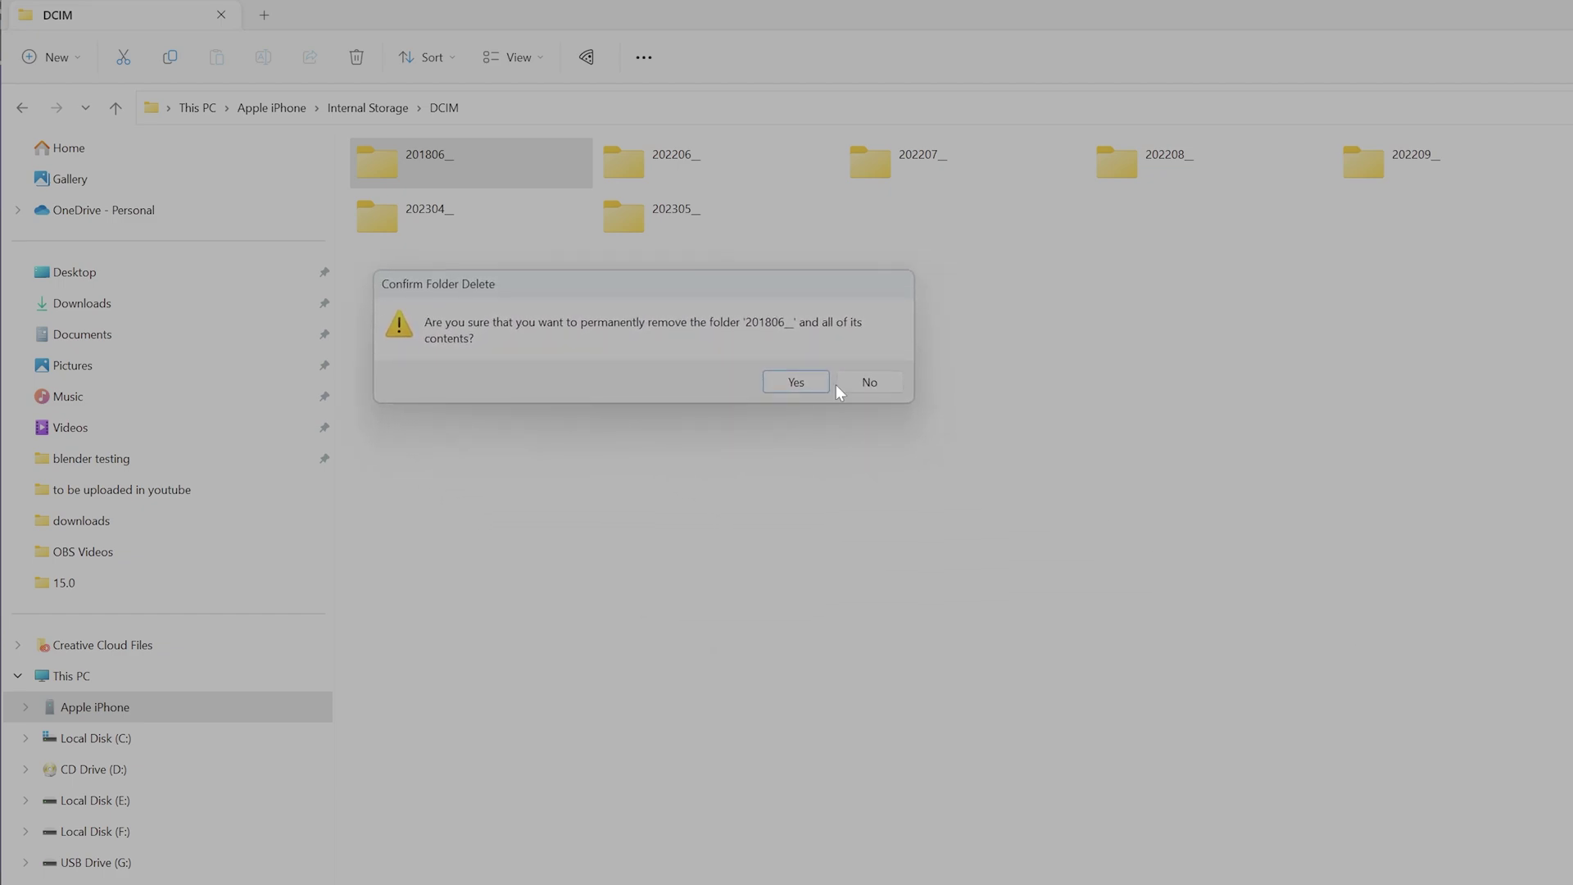
click(801, 384)
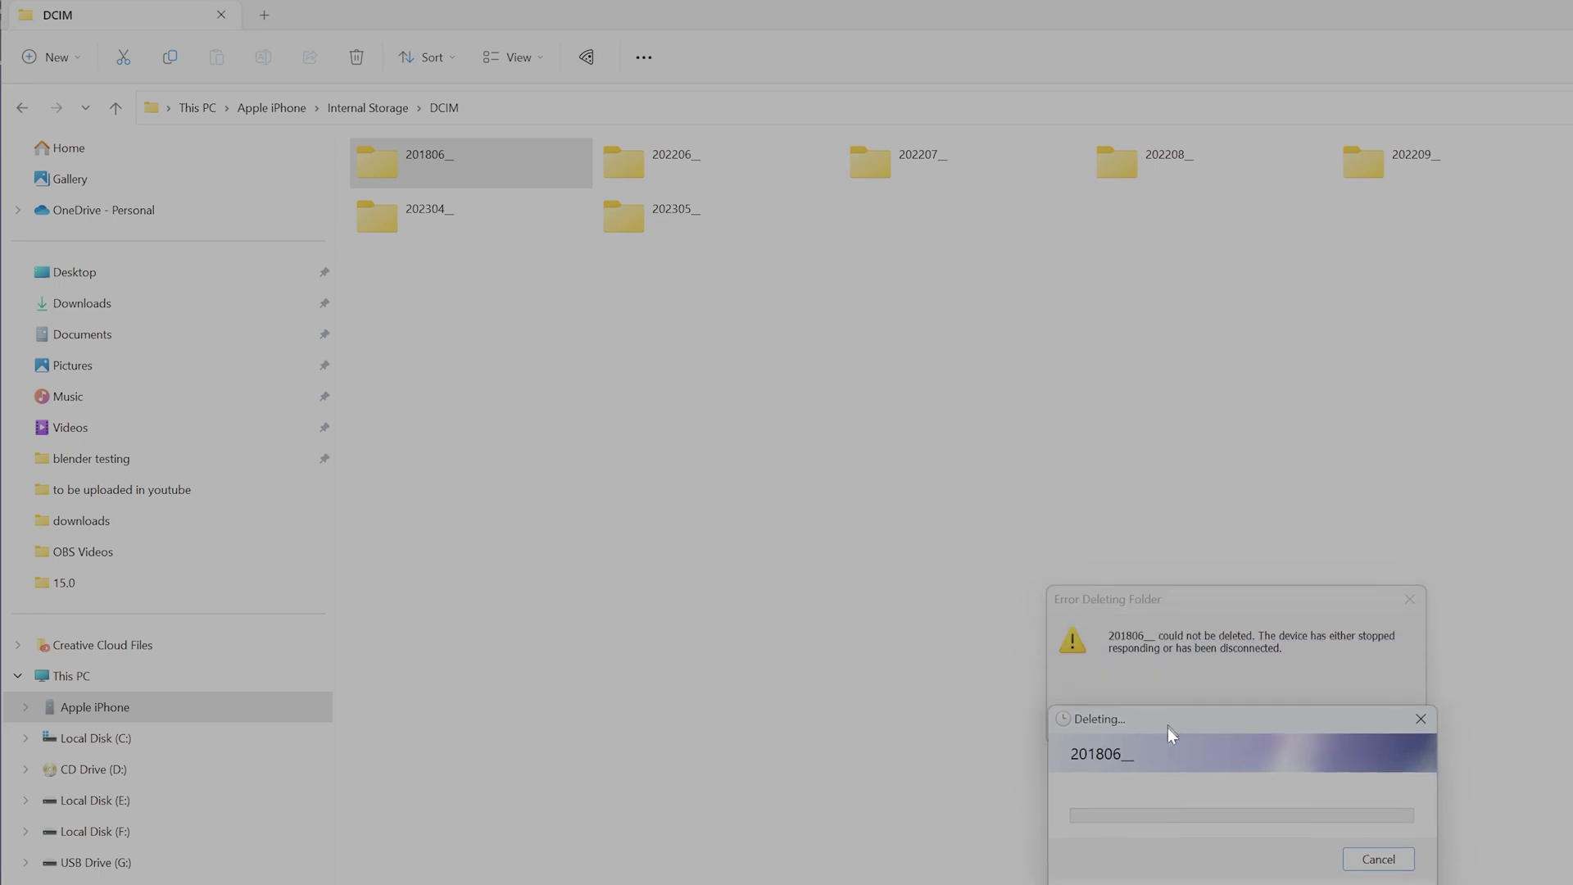
drag(1188, 611, 625, 285)
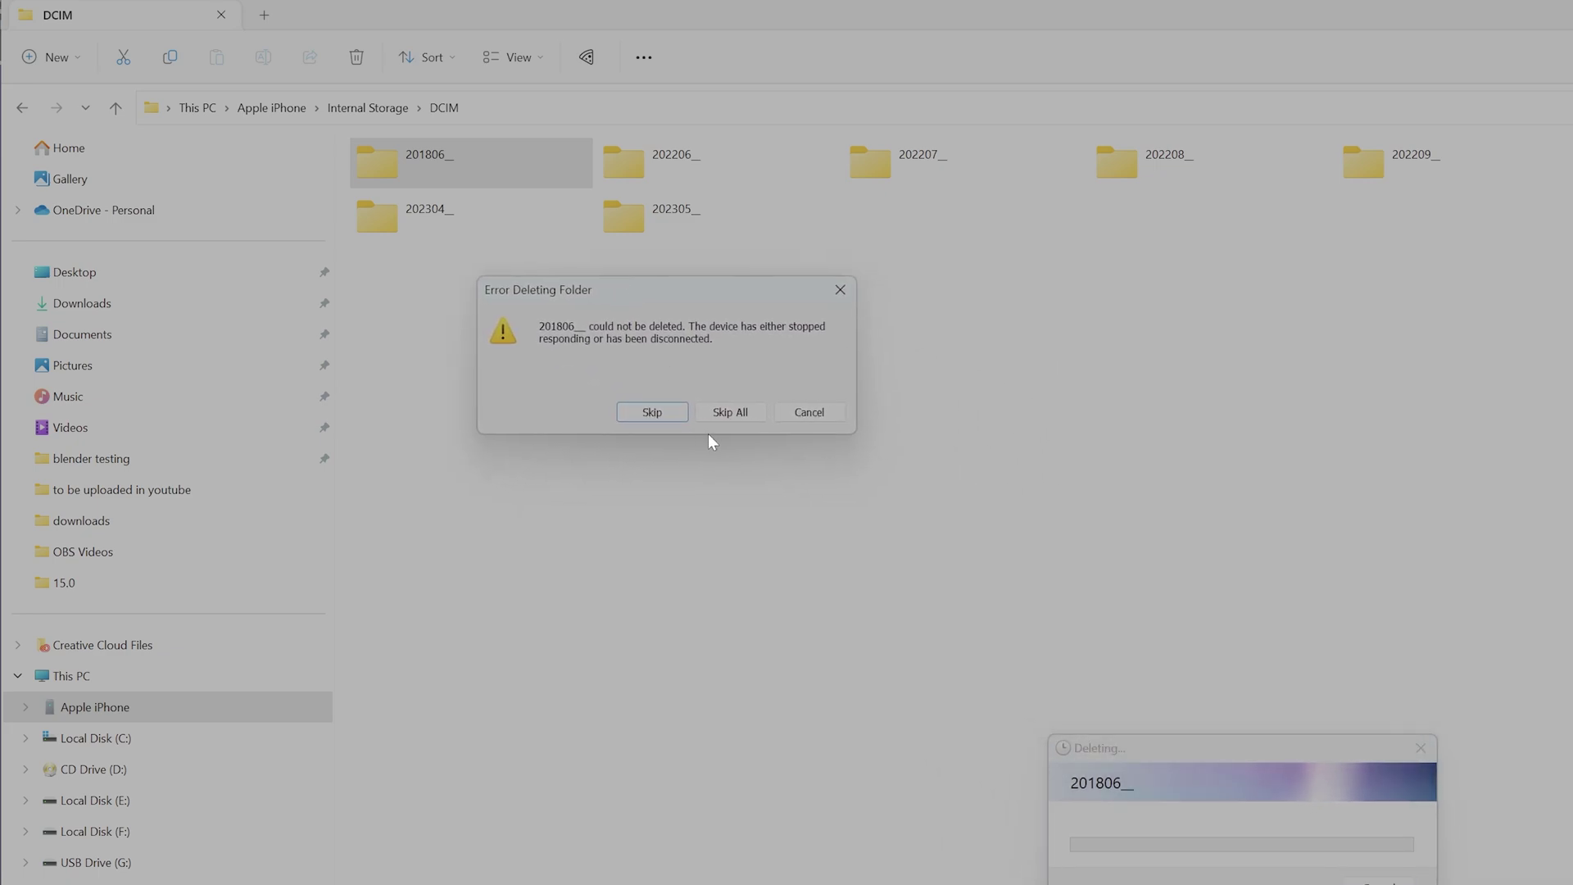
drag(1262, 749, 683, 459)
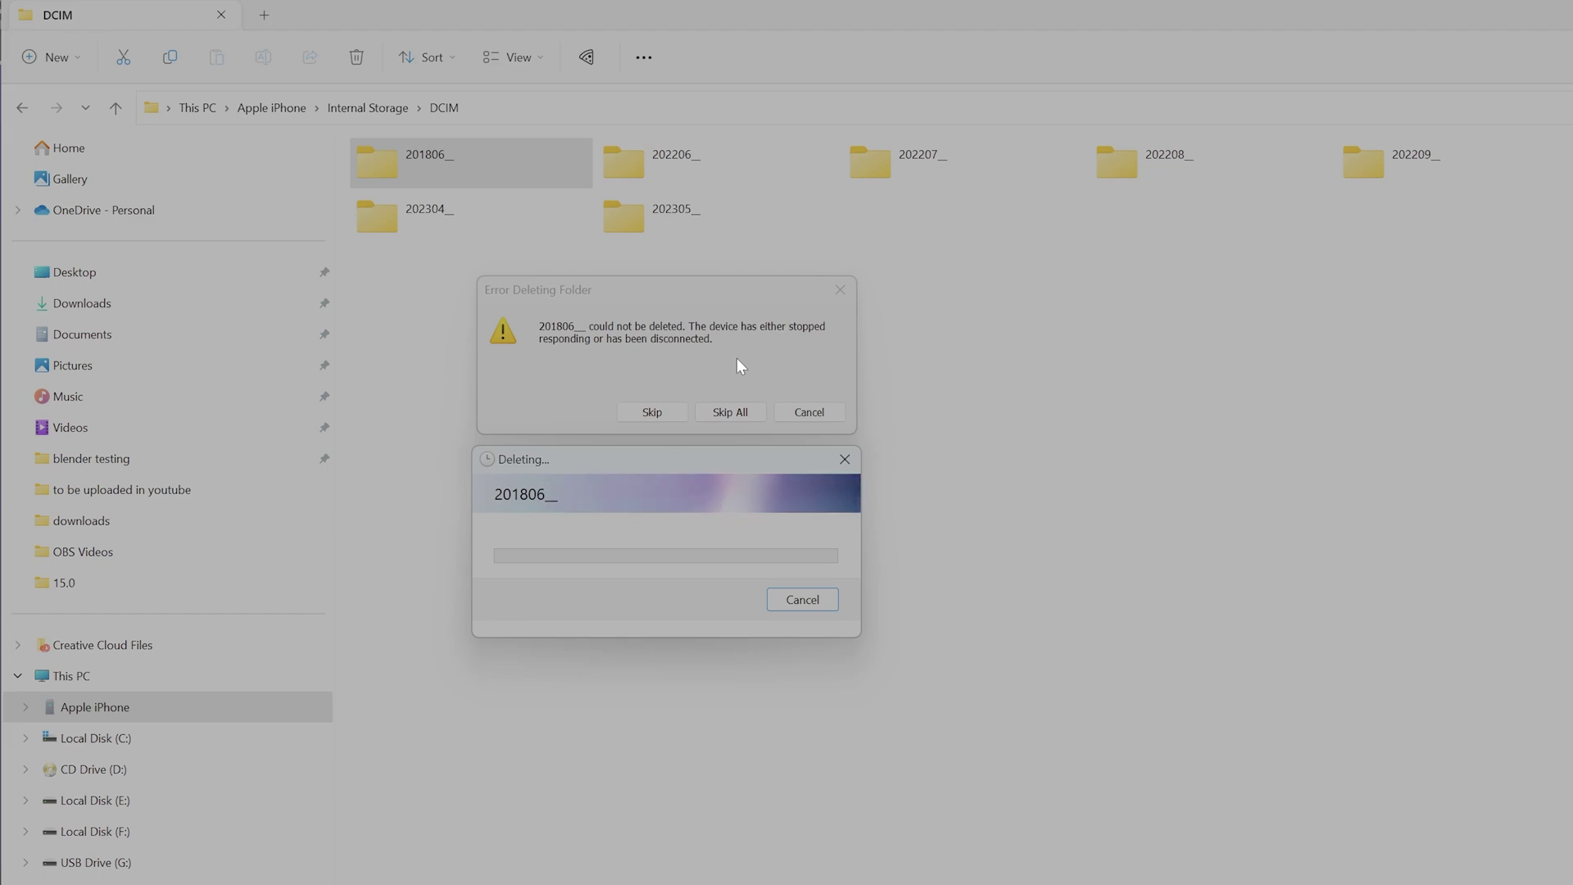
click(811, 599)
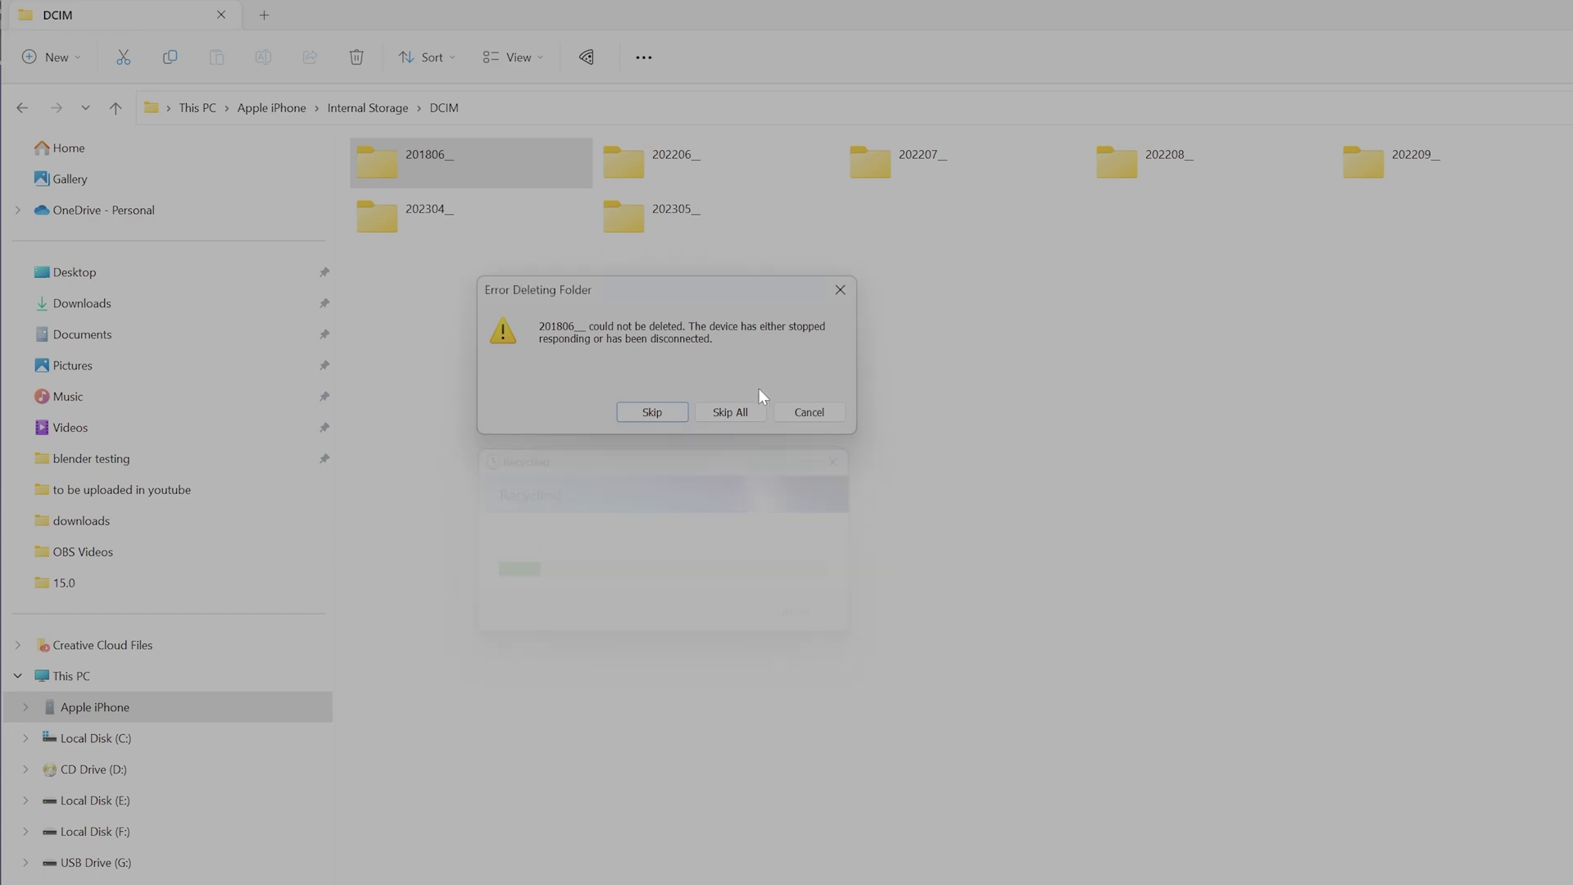
click(804, 418)
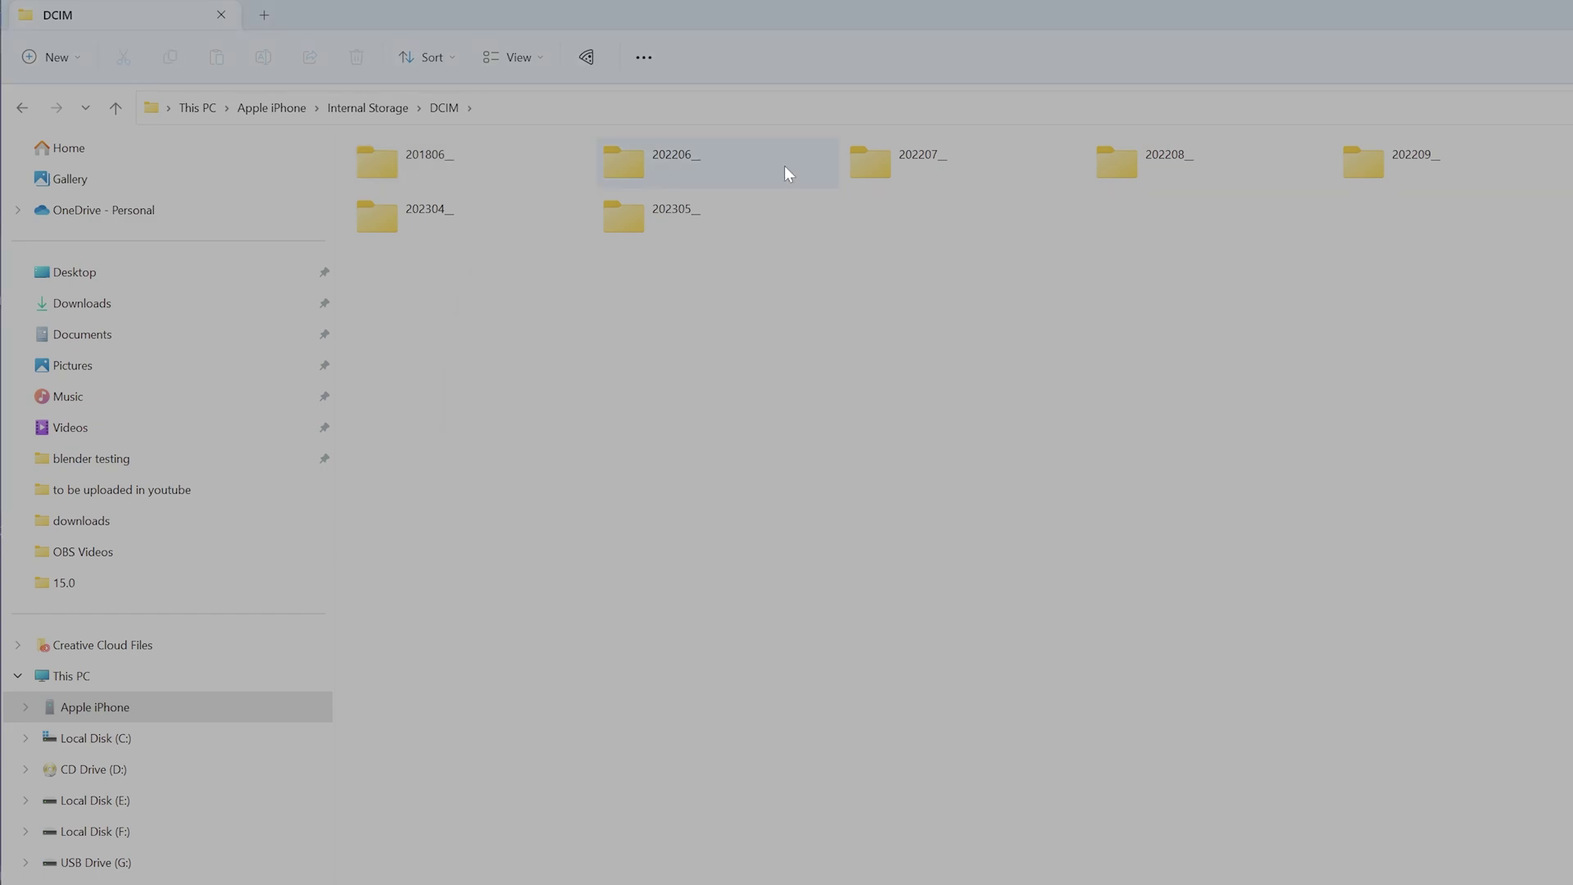
- Open folder 202206_ and permanently delete all 192 files inside it
double_click(700, 172)
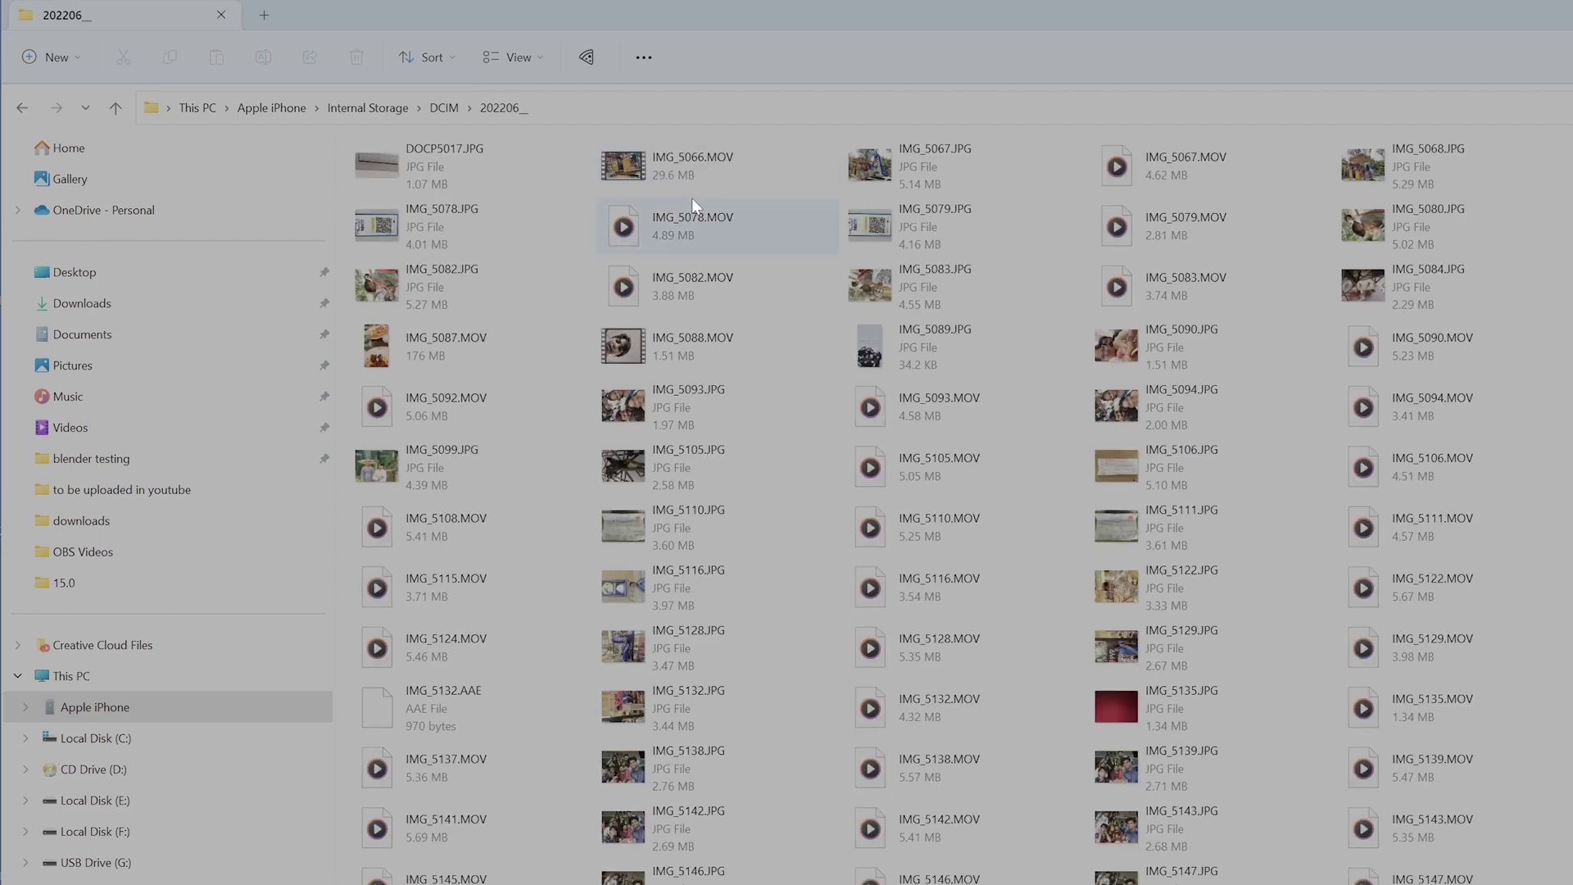
key(ctrl+a)
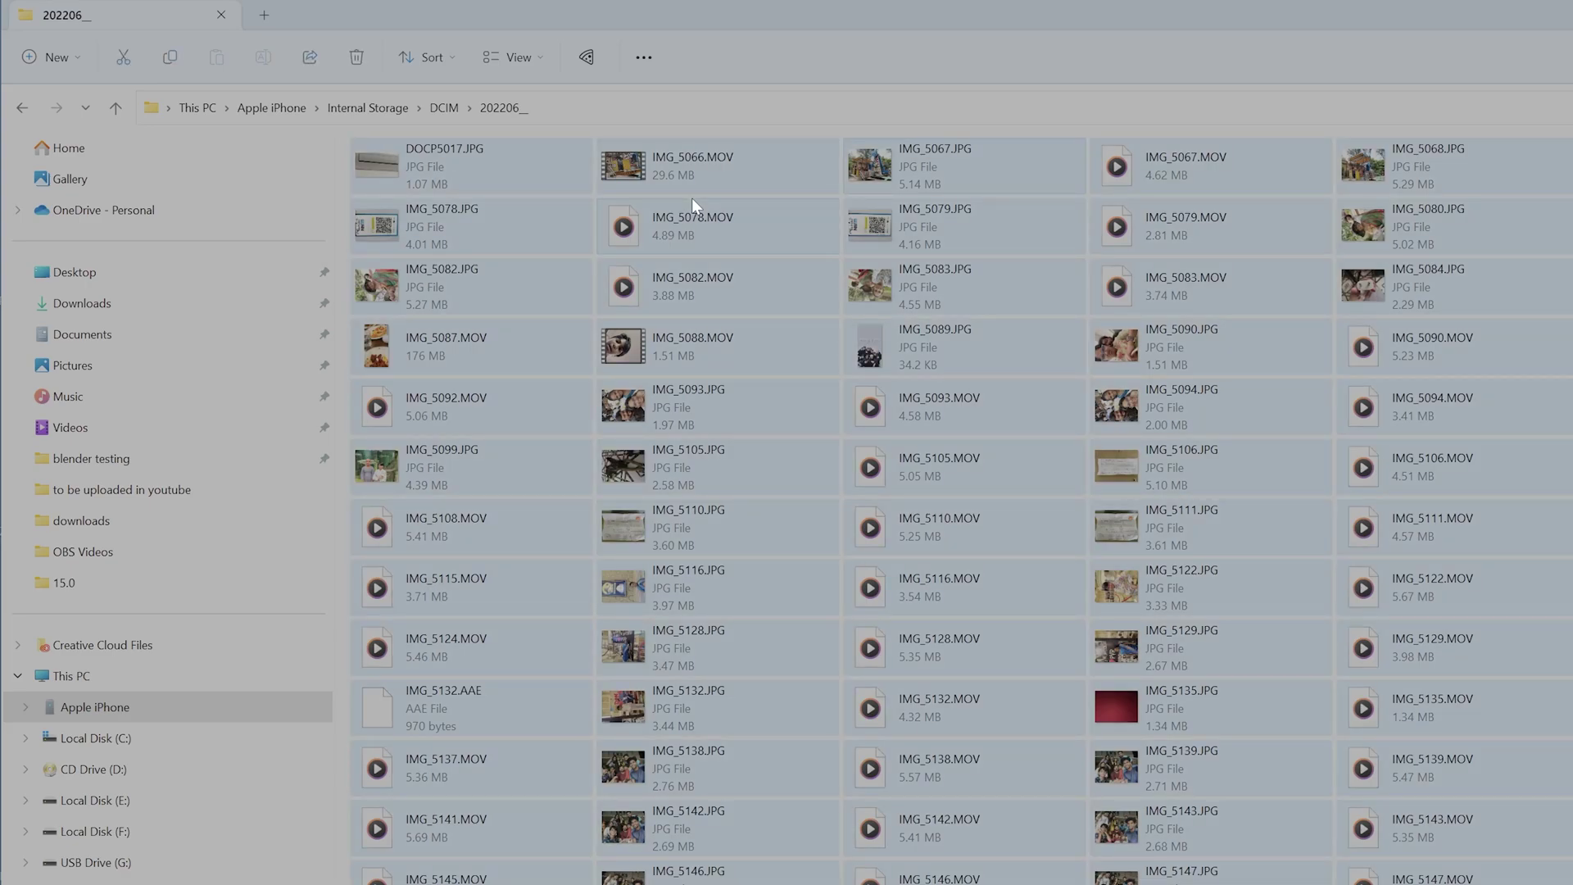
key(Delete)
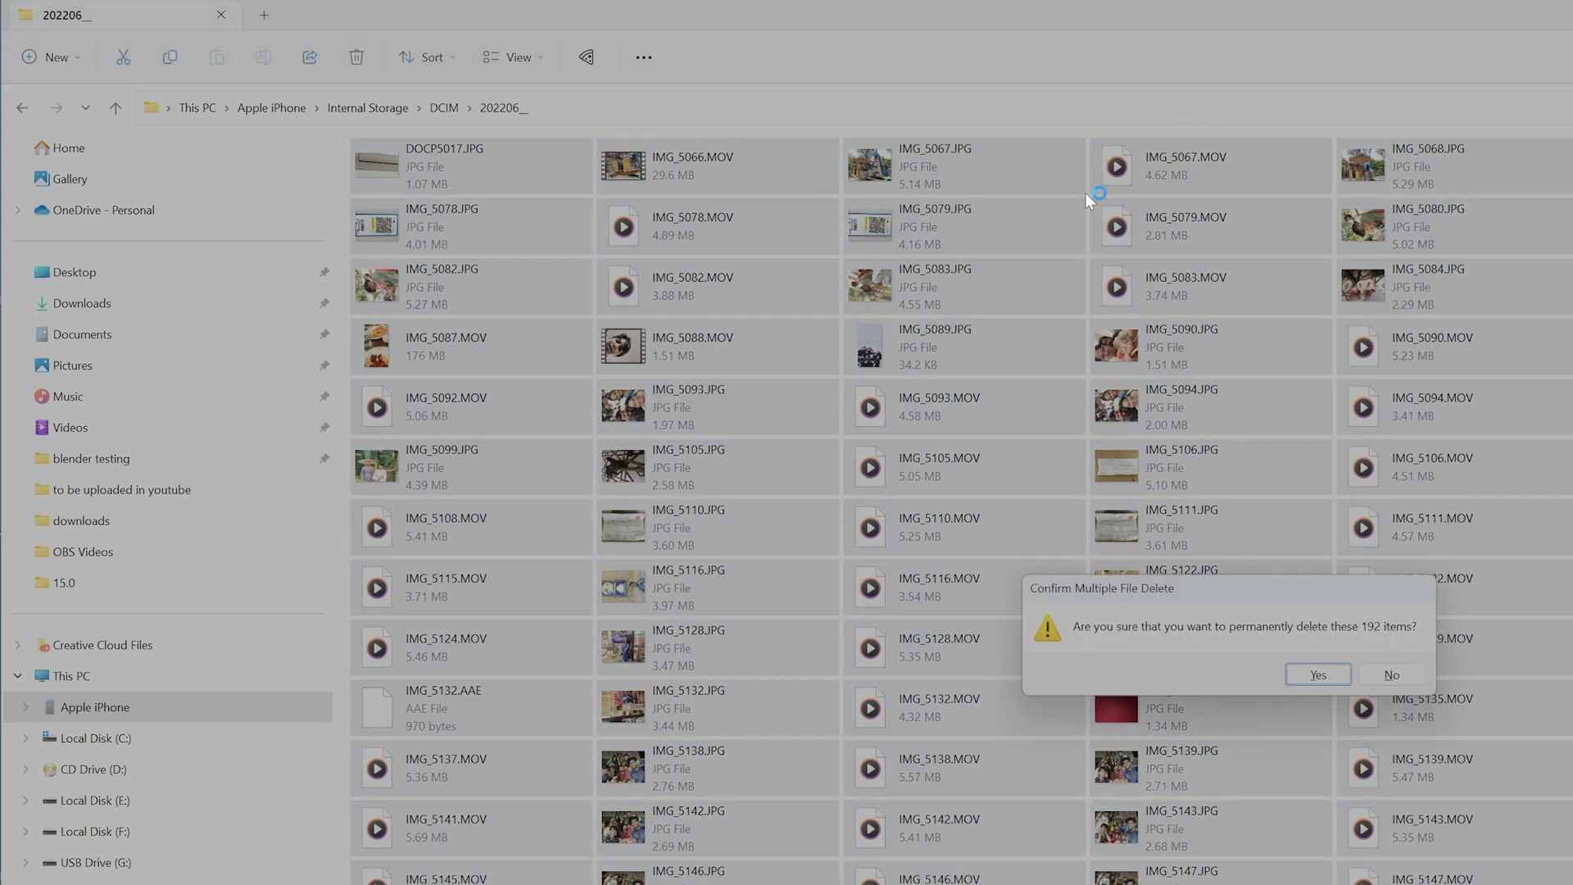
click(1327, 671)
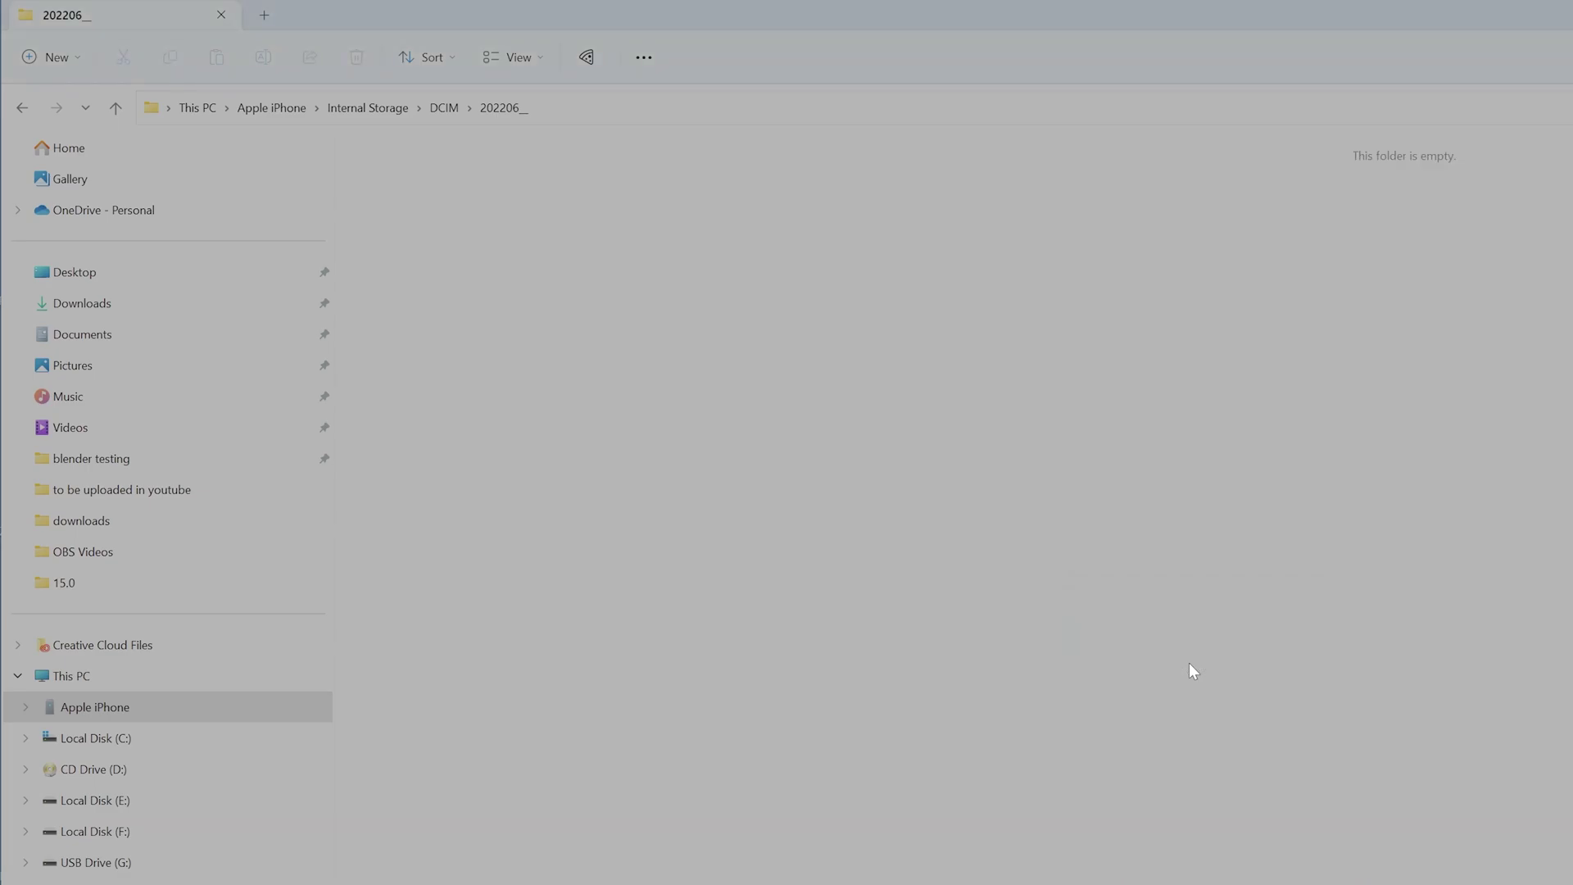
- Permanently delete all 111 files in folder 202207_, then return to DCIM
click(441, 107)
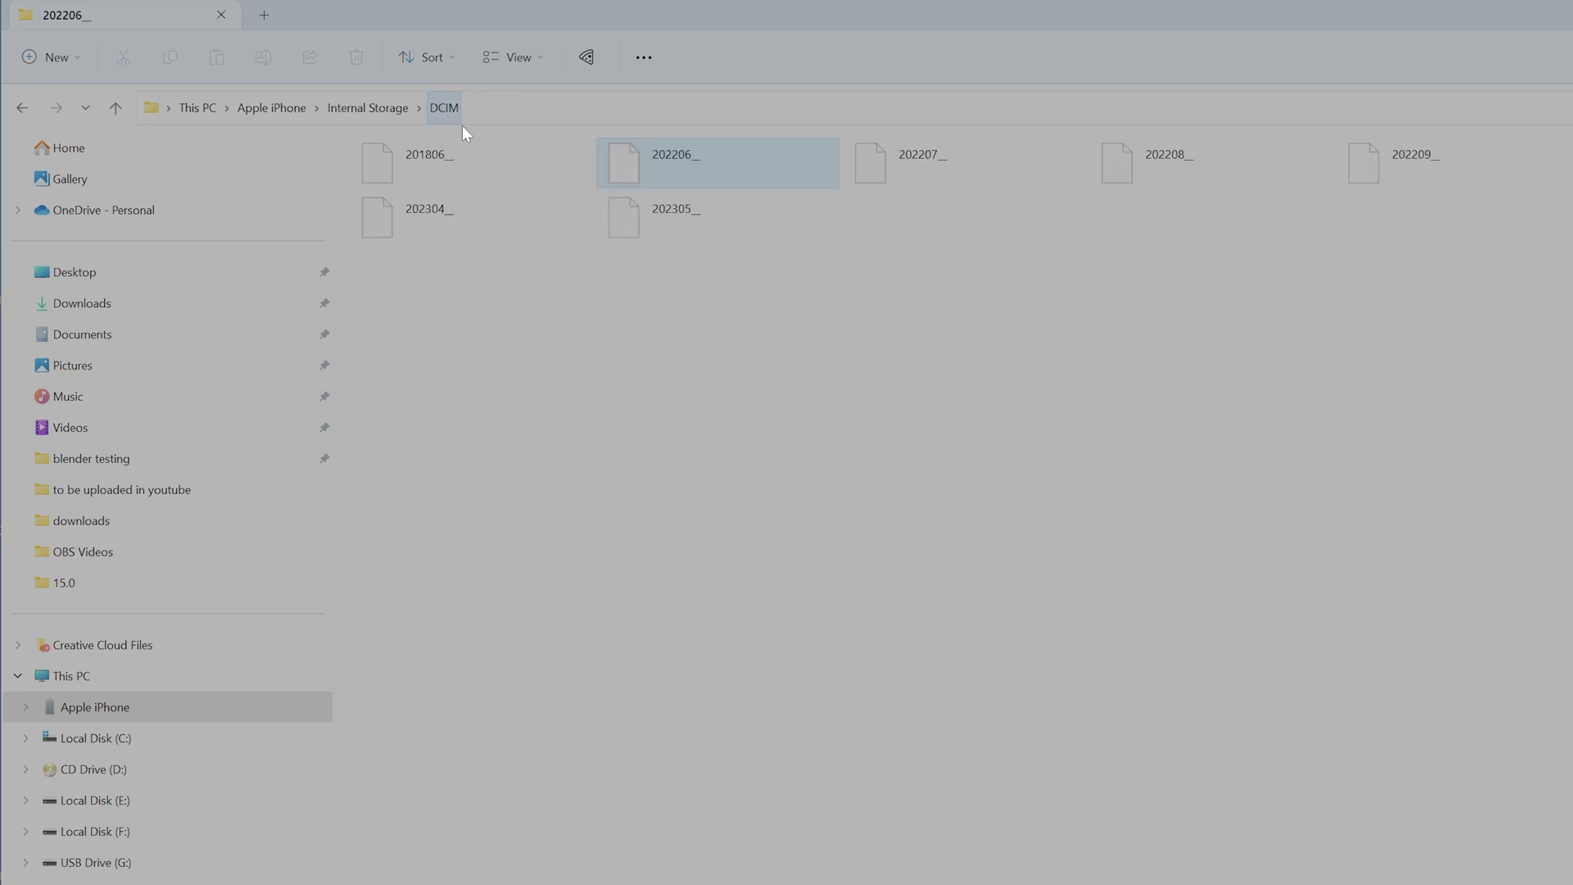
double_click(952, 165)
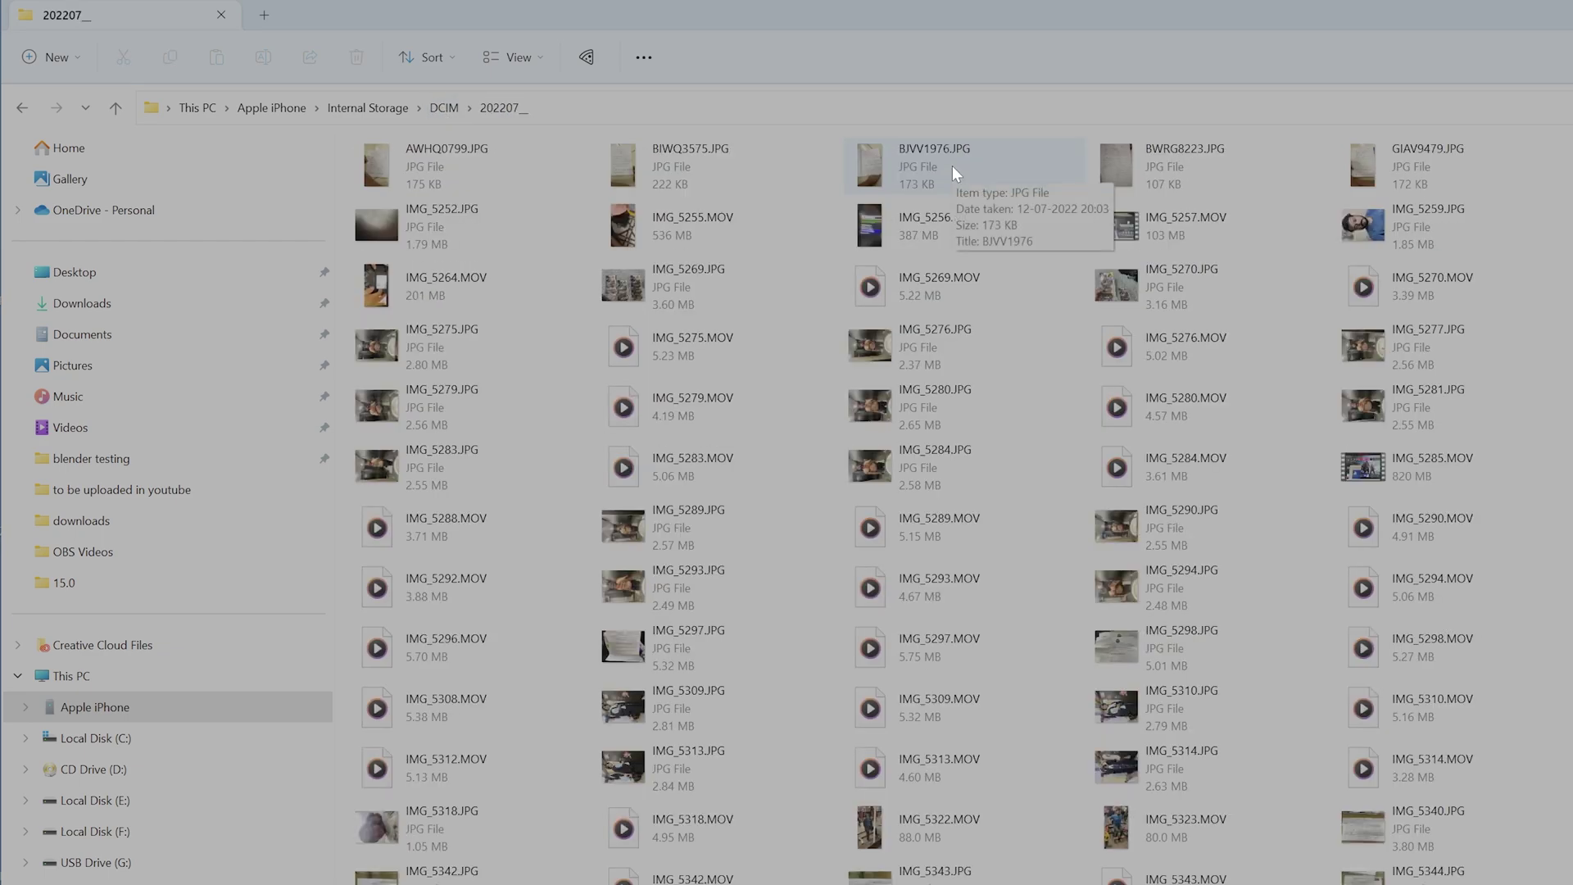
key(ctrl+a)
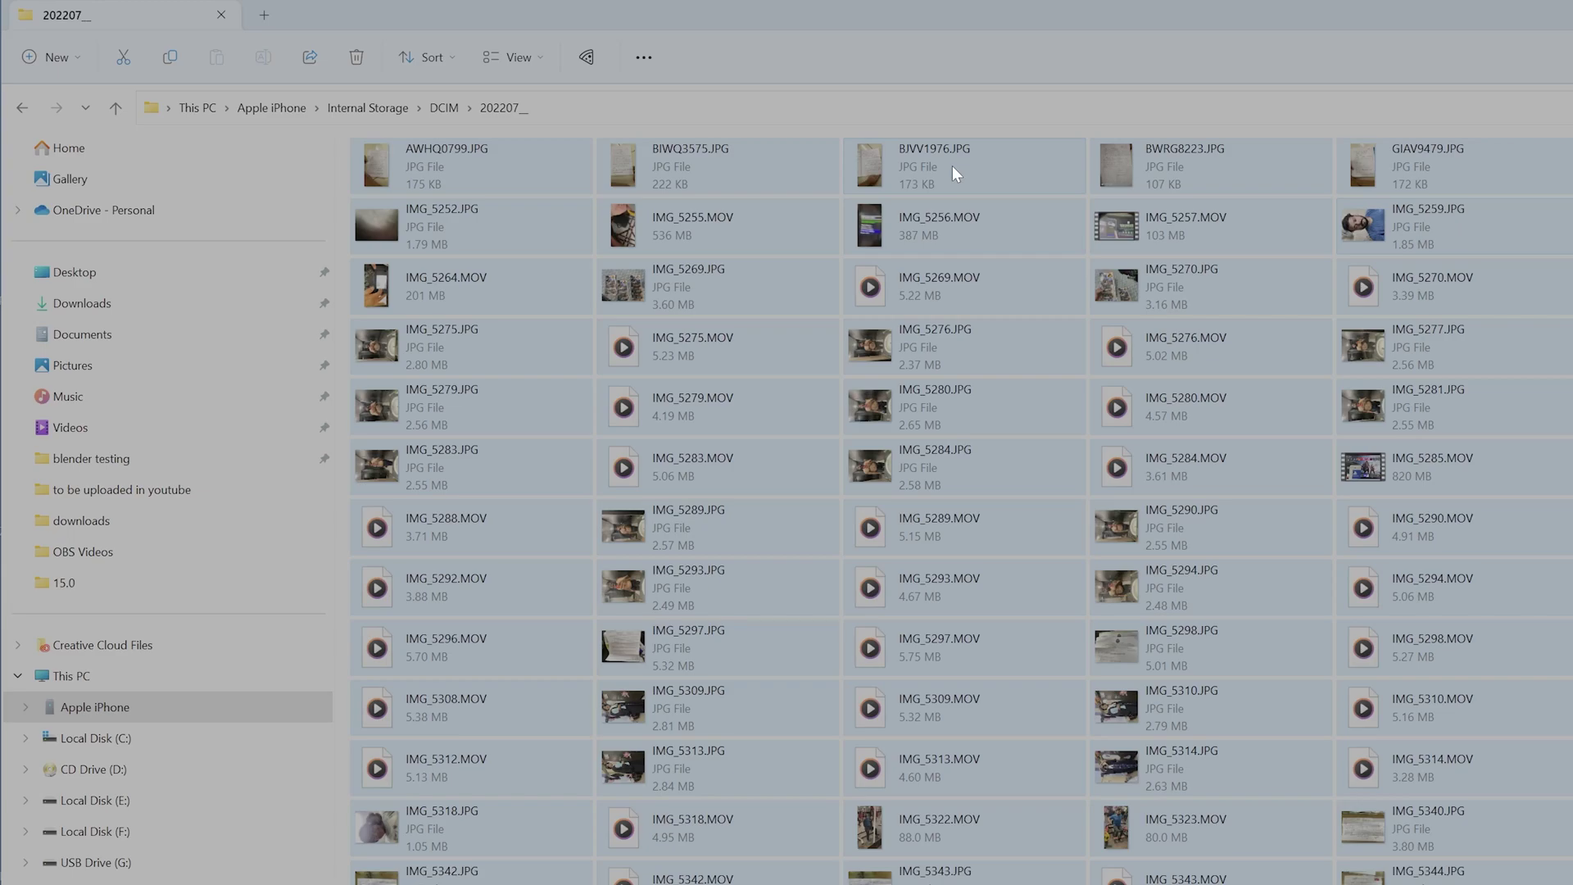
key(Delete)
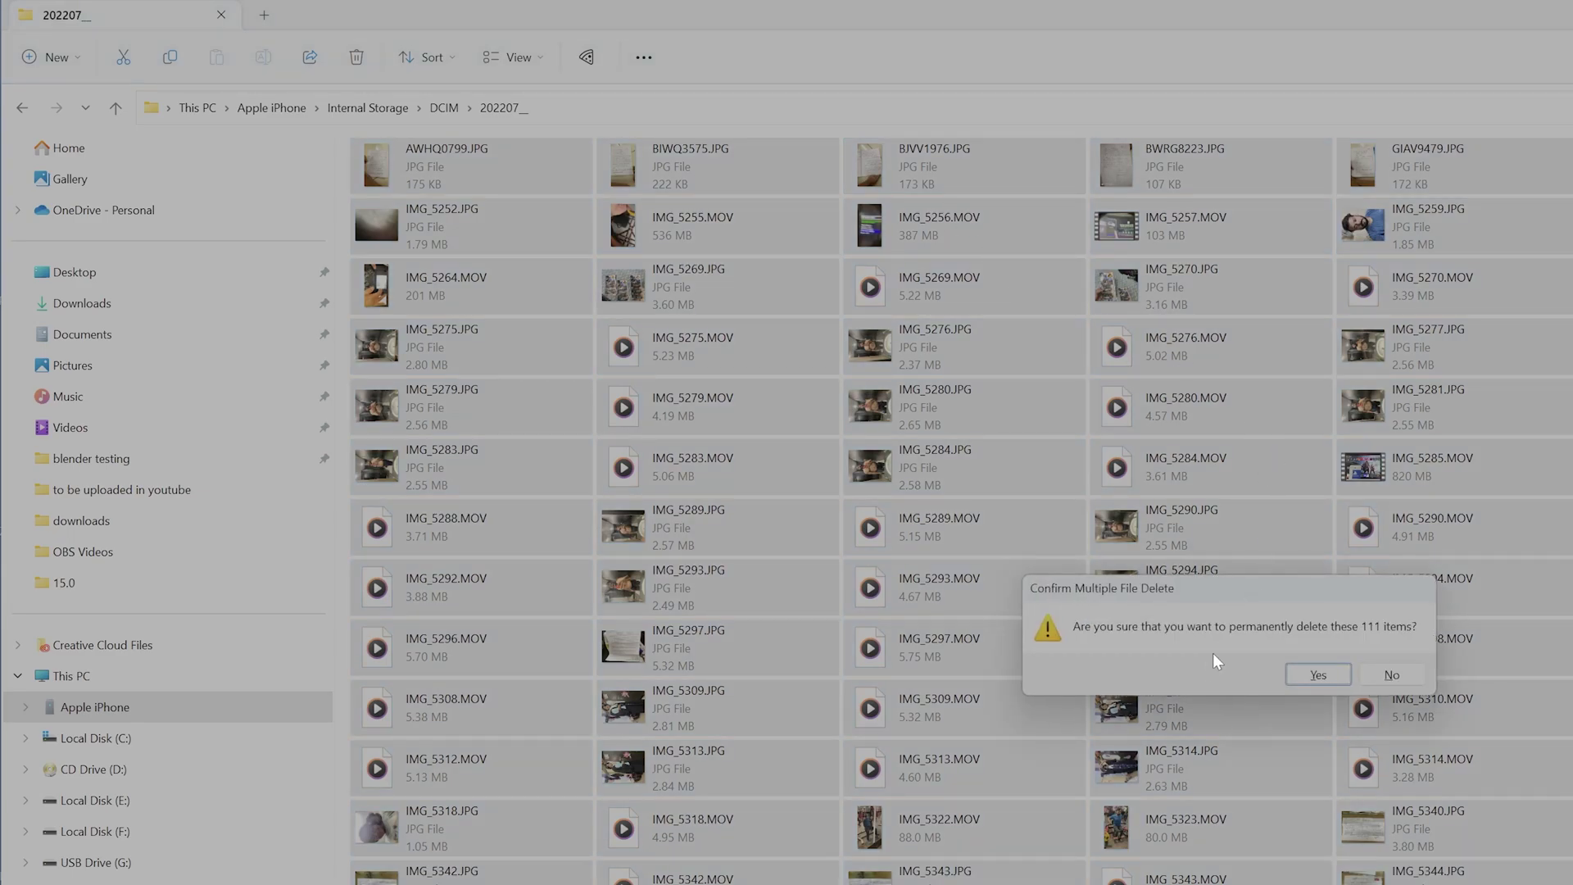
click(1377, 674)
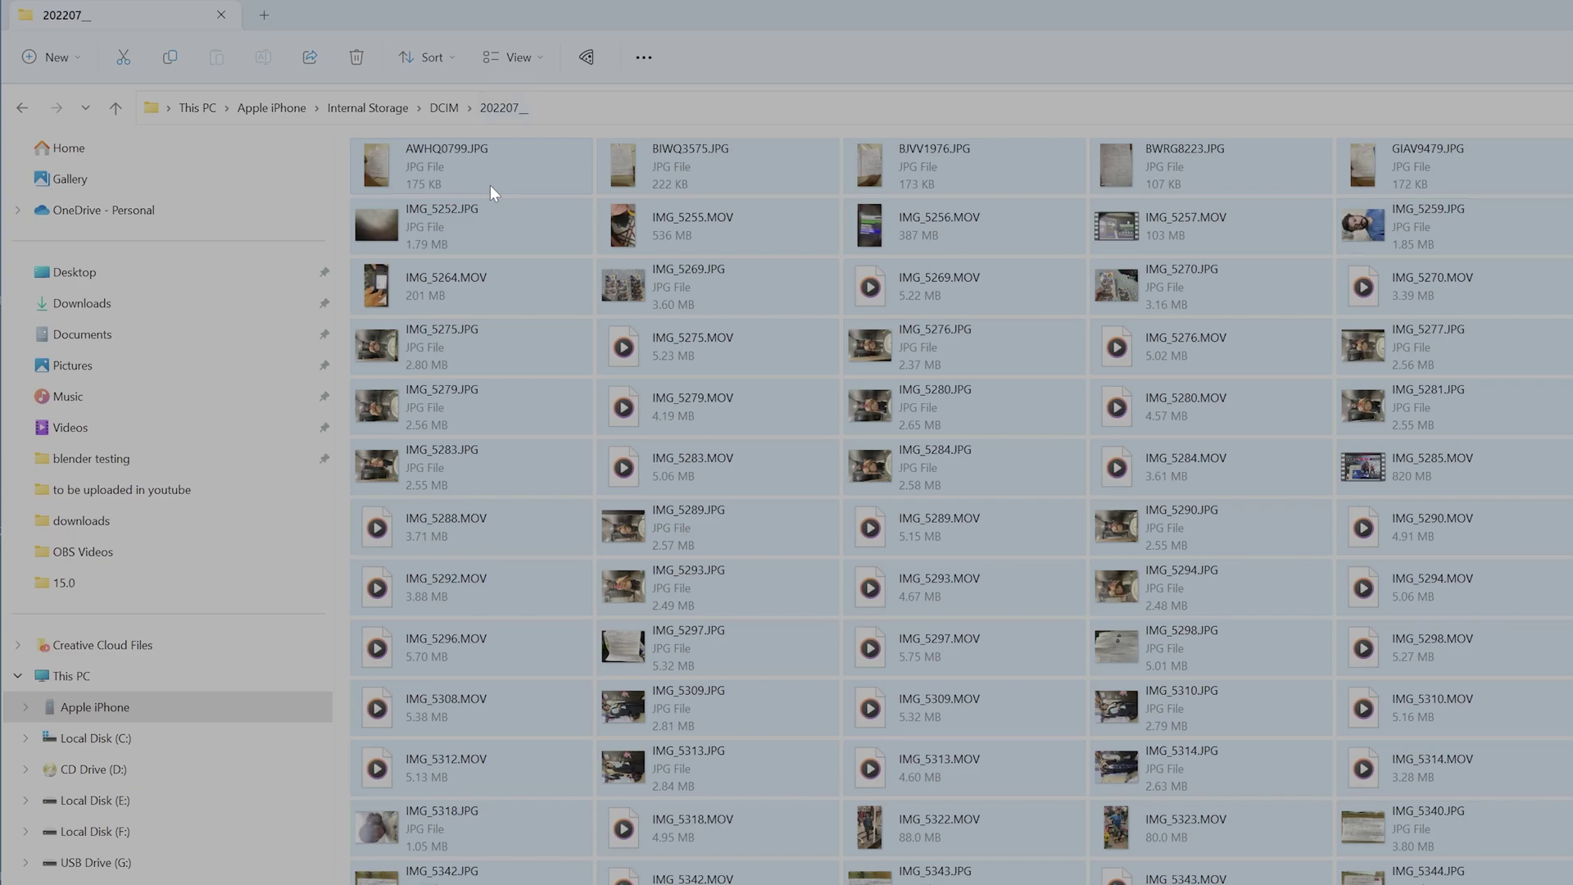
right_click(550, 415)
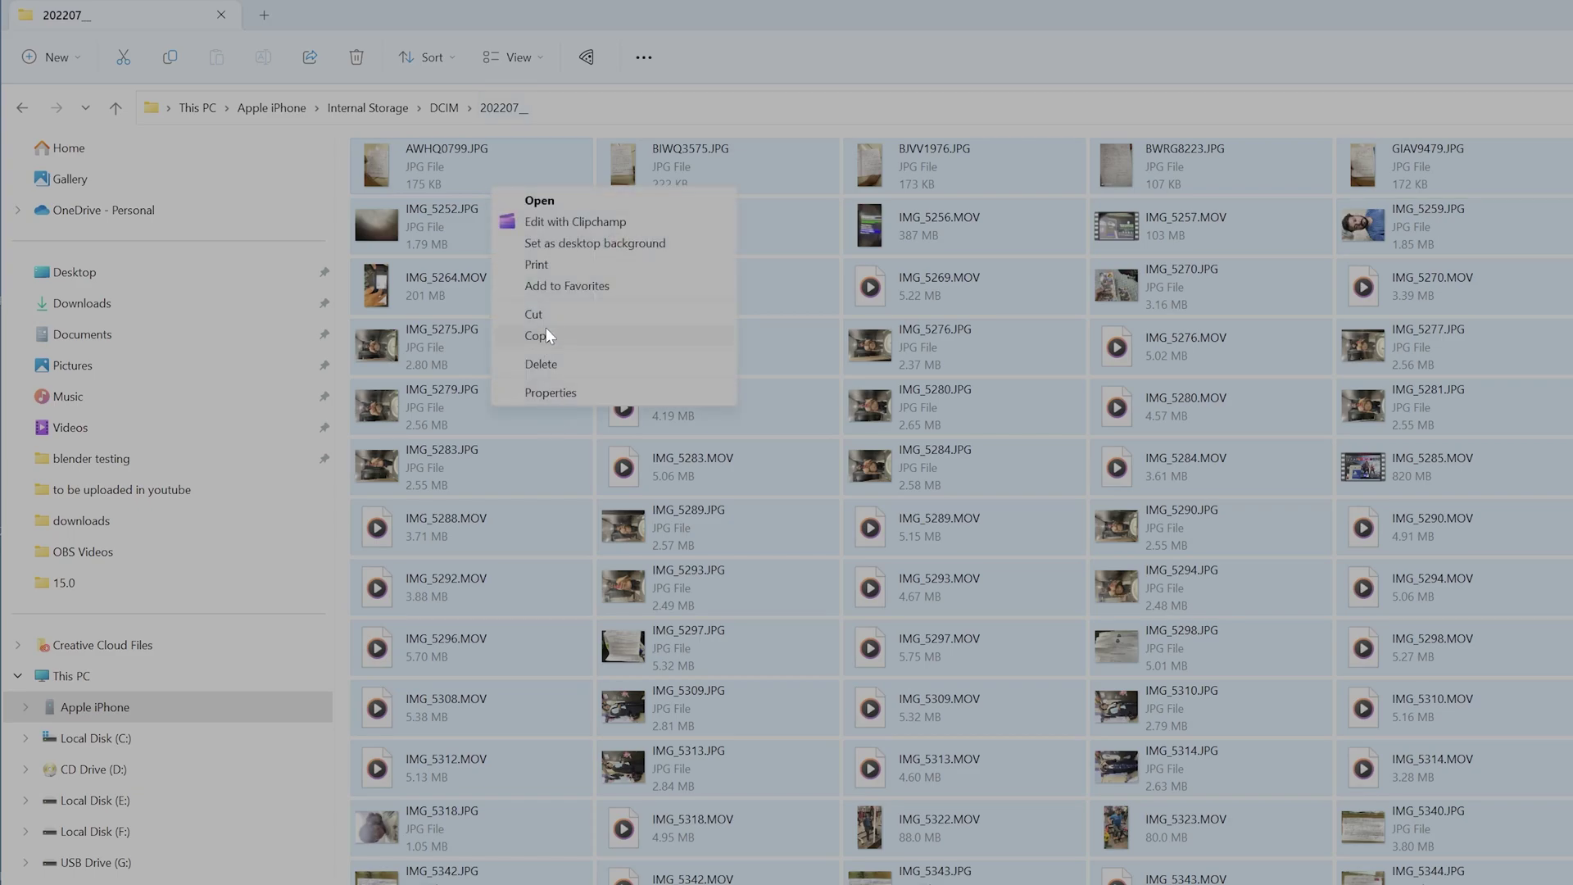
click(571, 362)
click(1316, 676)
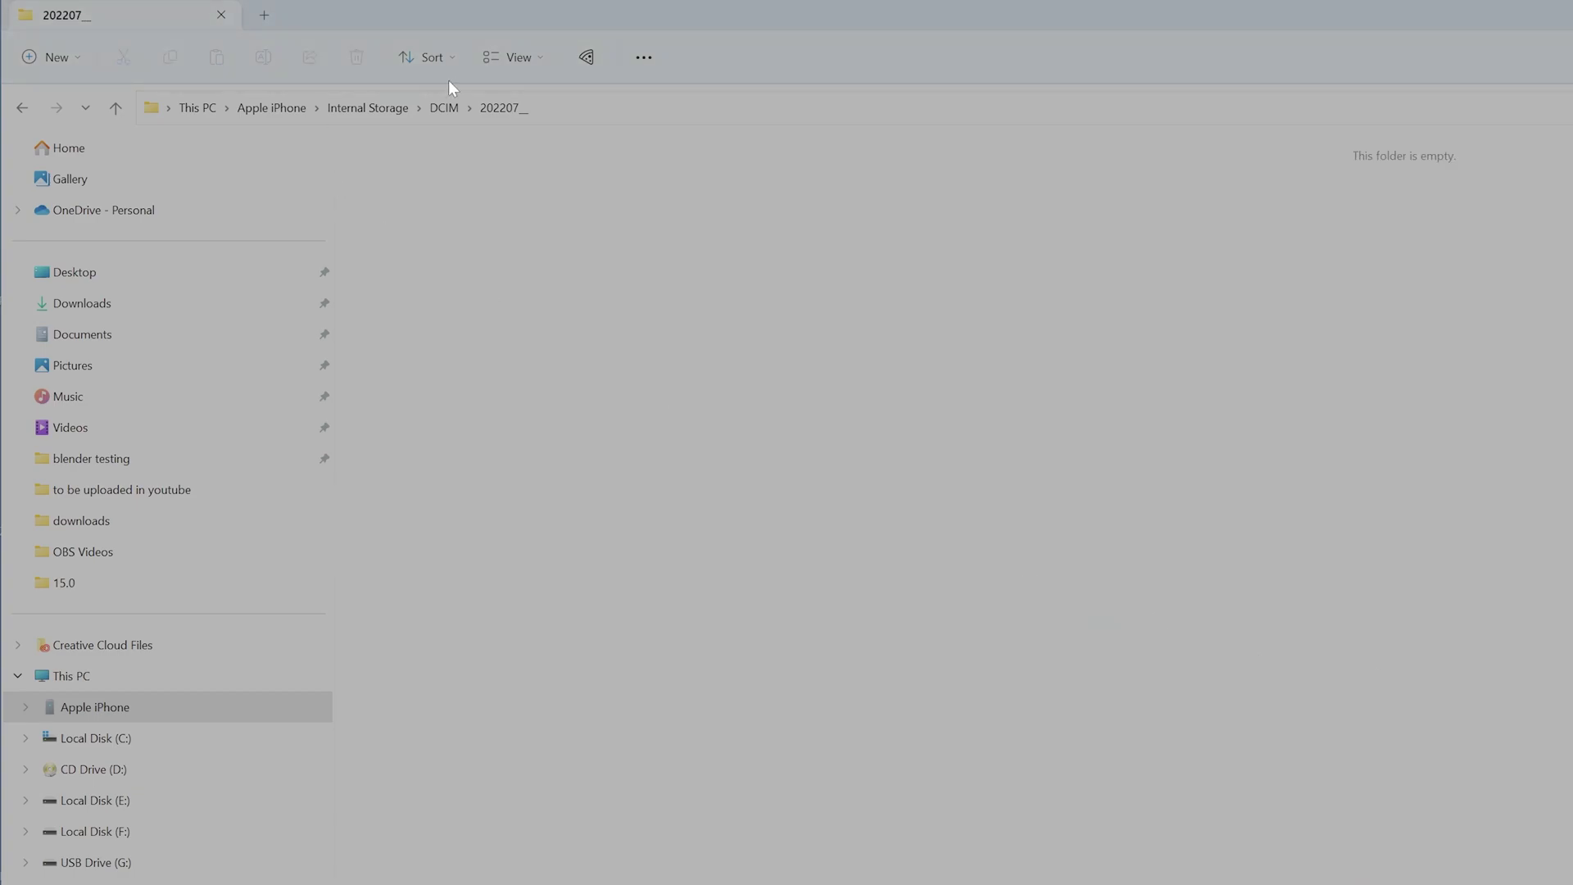
click(448, 110)
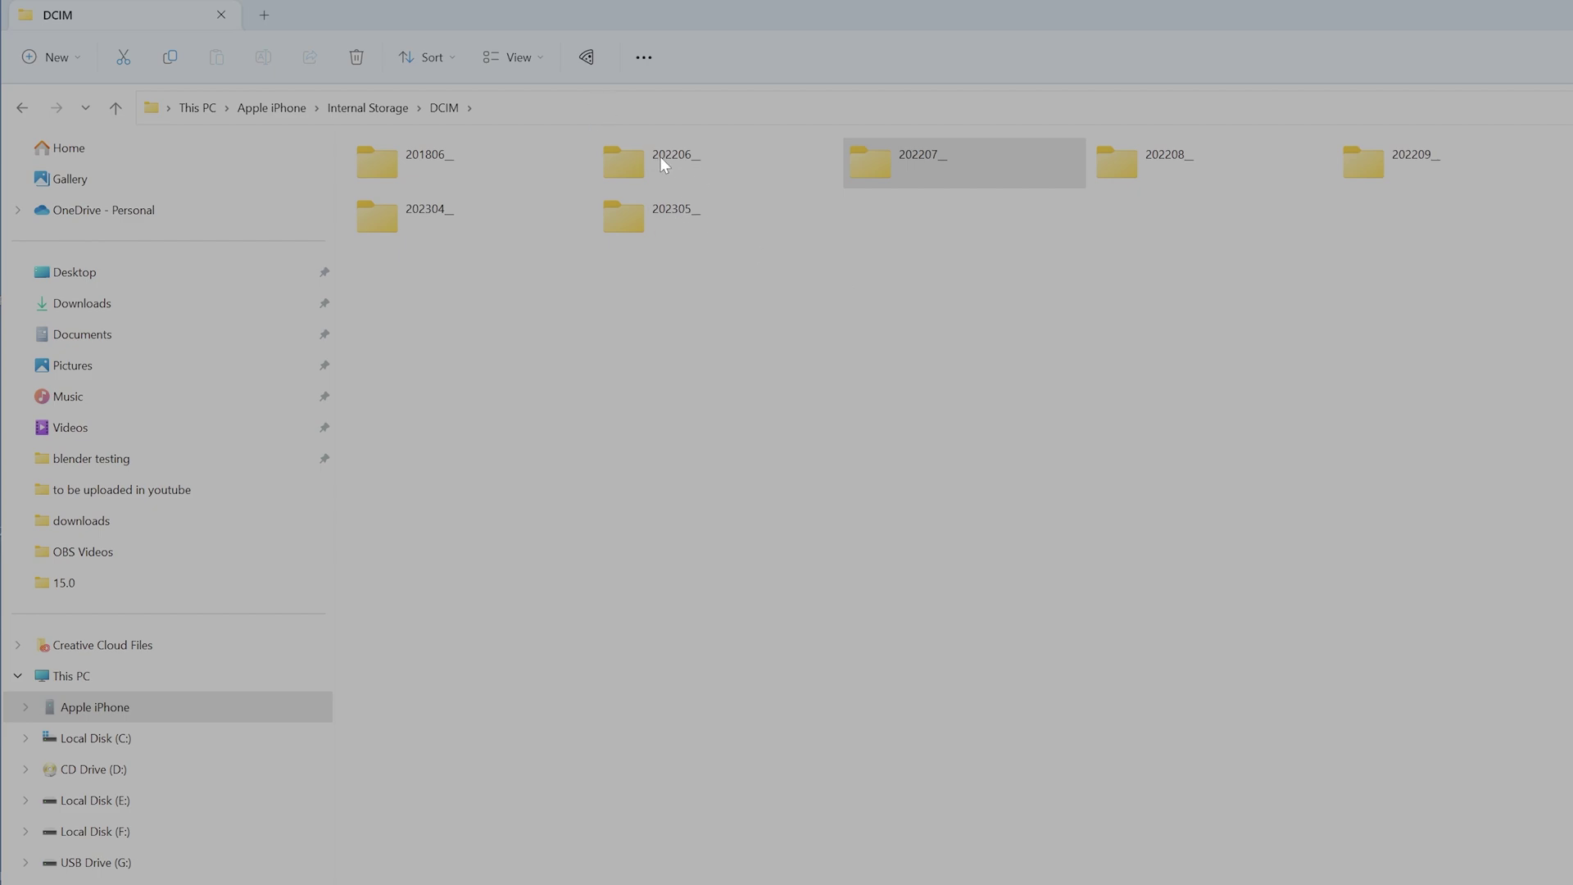
- Reopen DCIM through Apple iPhone > Internal Storage, now showing five folders from 201806_ to 202302_
click(145, 711)
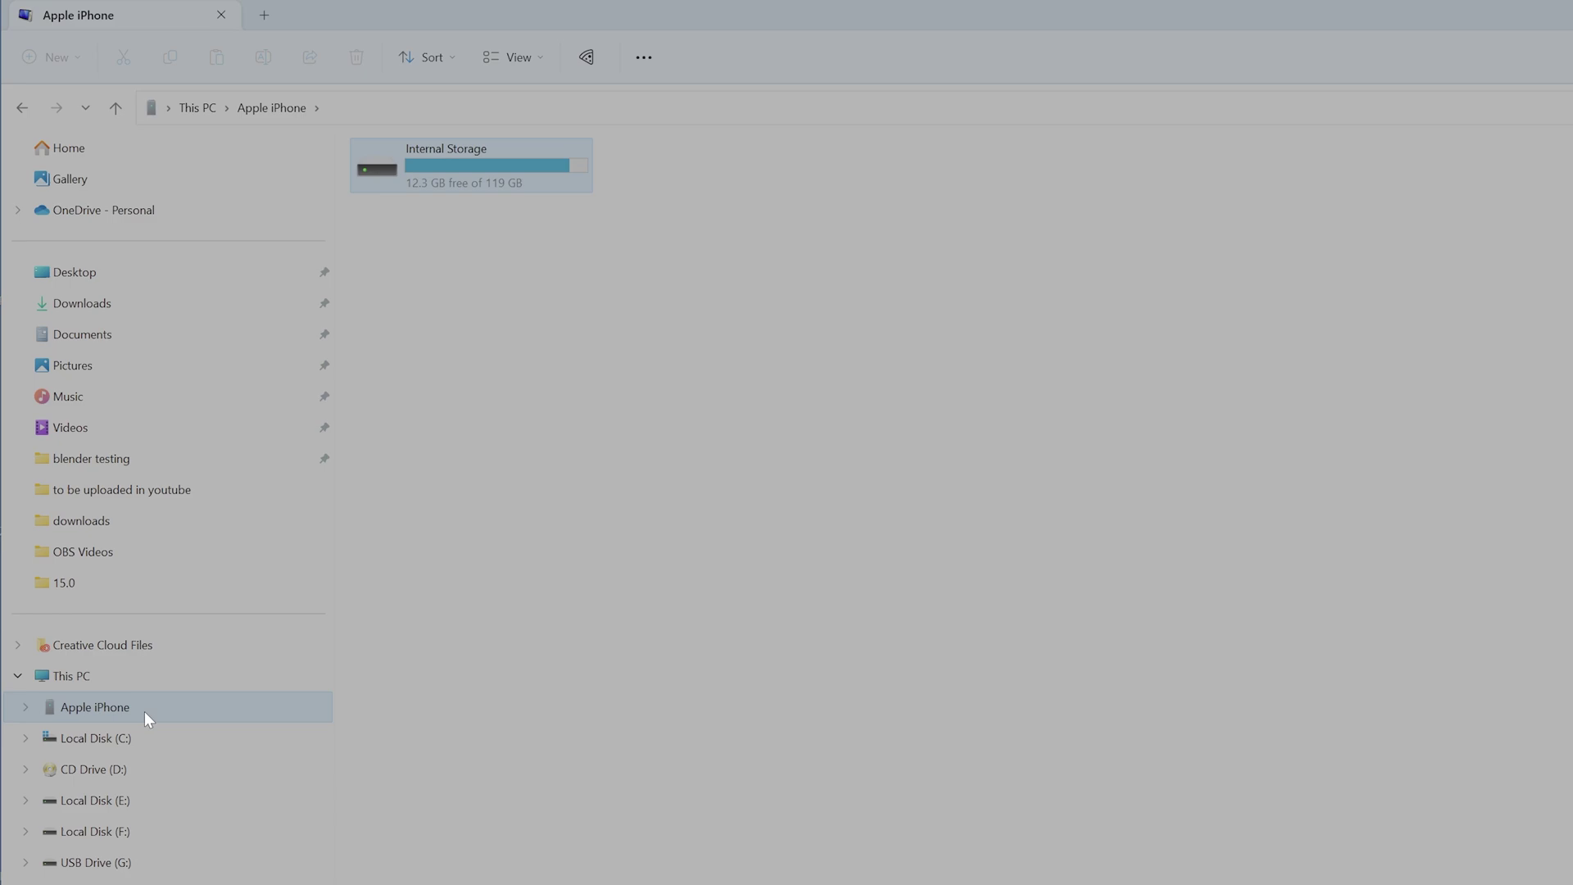
double_click(482, 176)
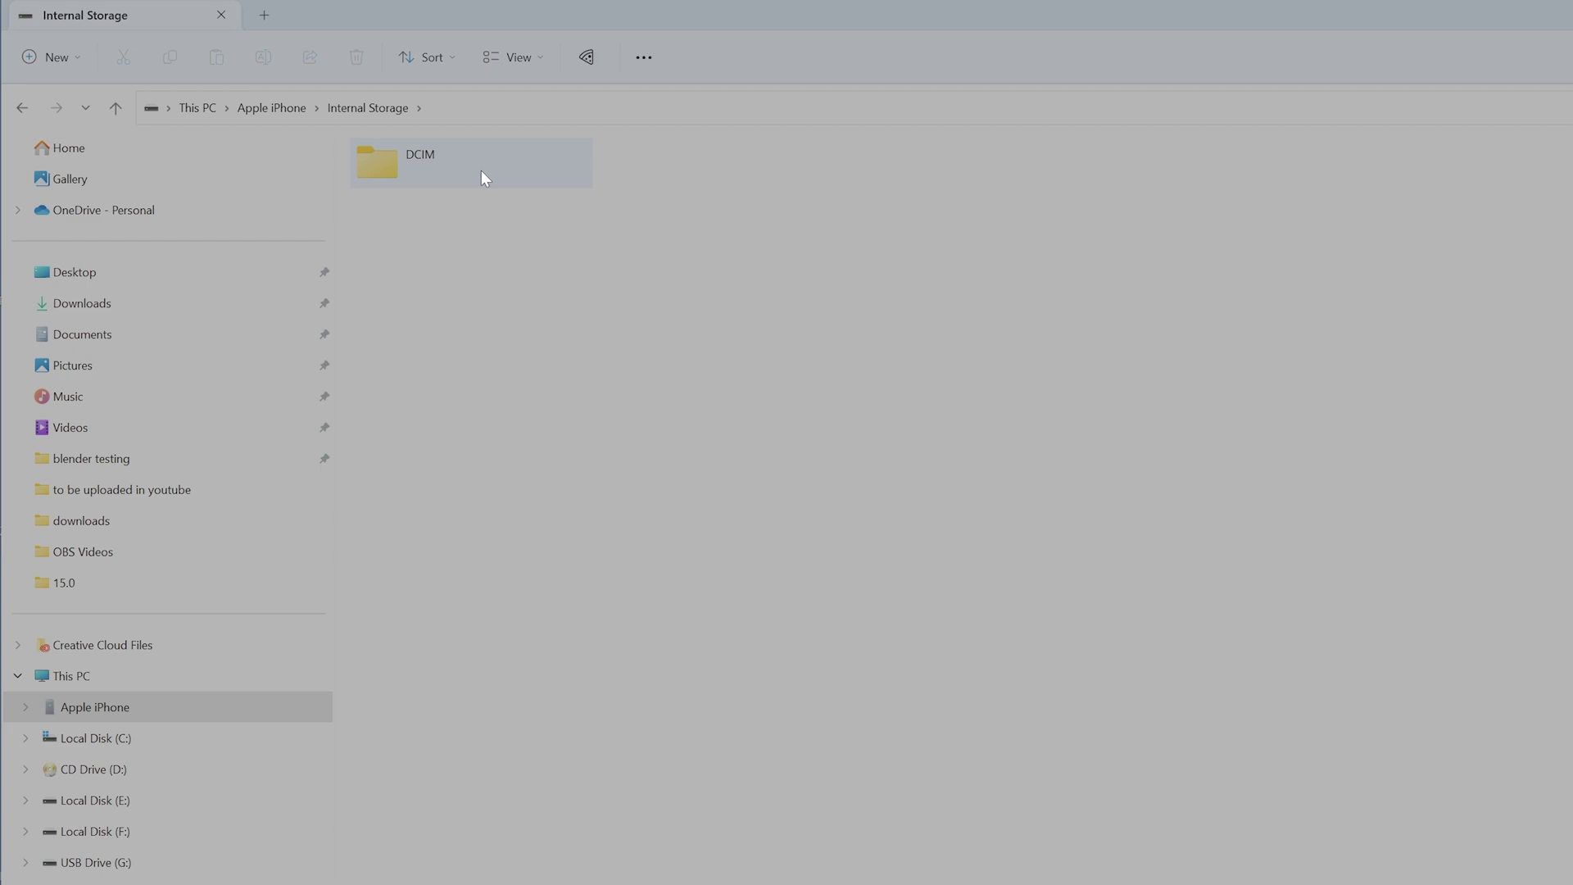
double_click(483, 174)
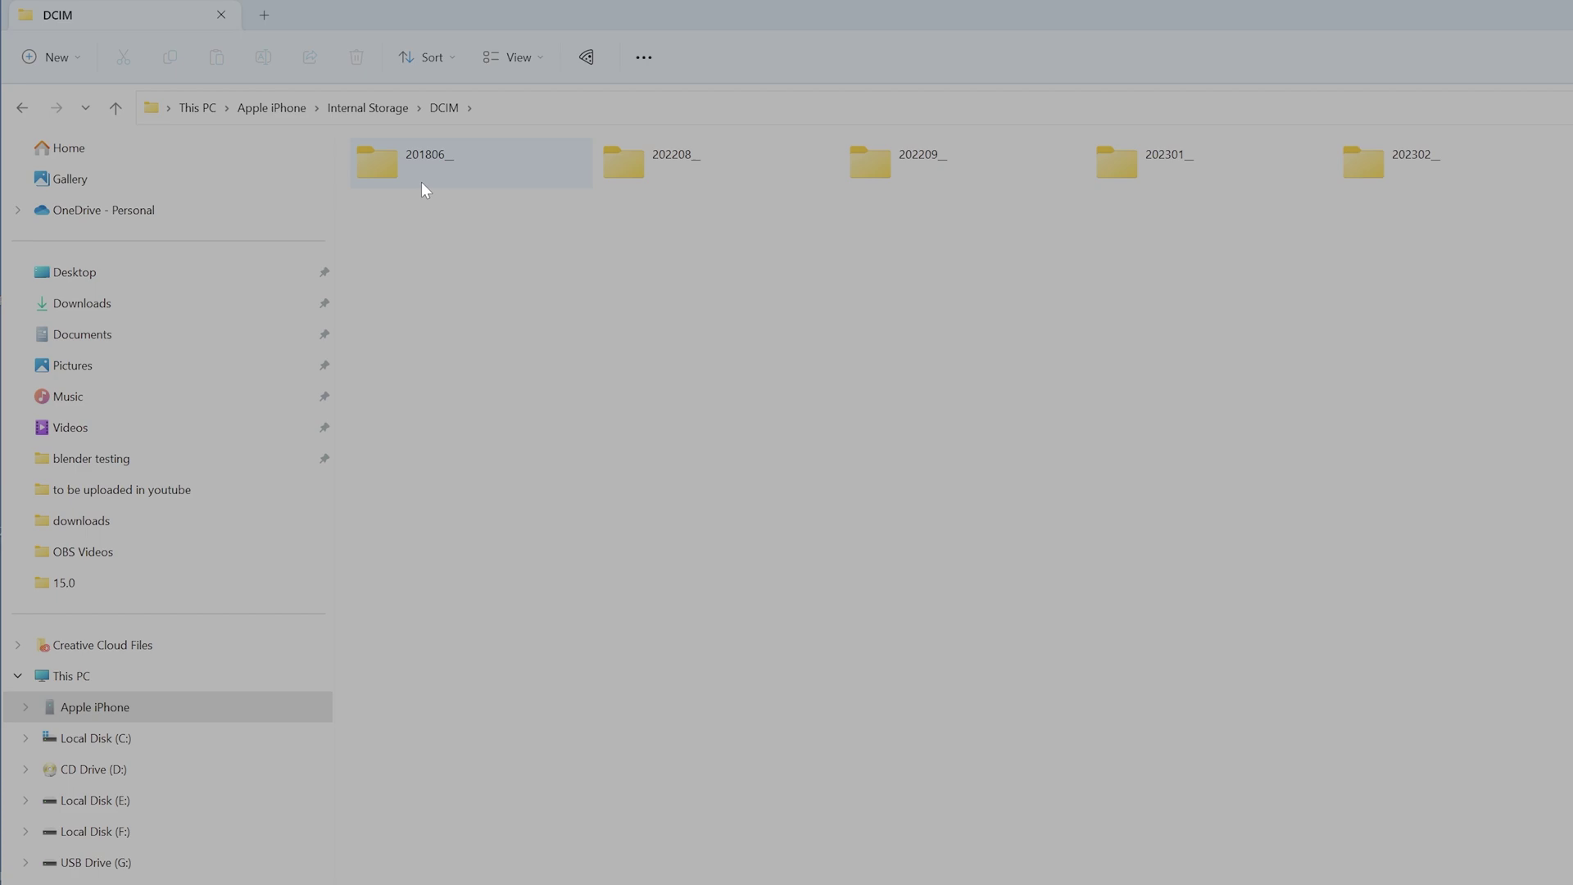
- Open folder 202208_ and permanently delete all 79 files inside it
double_click(700, 154)
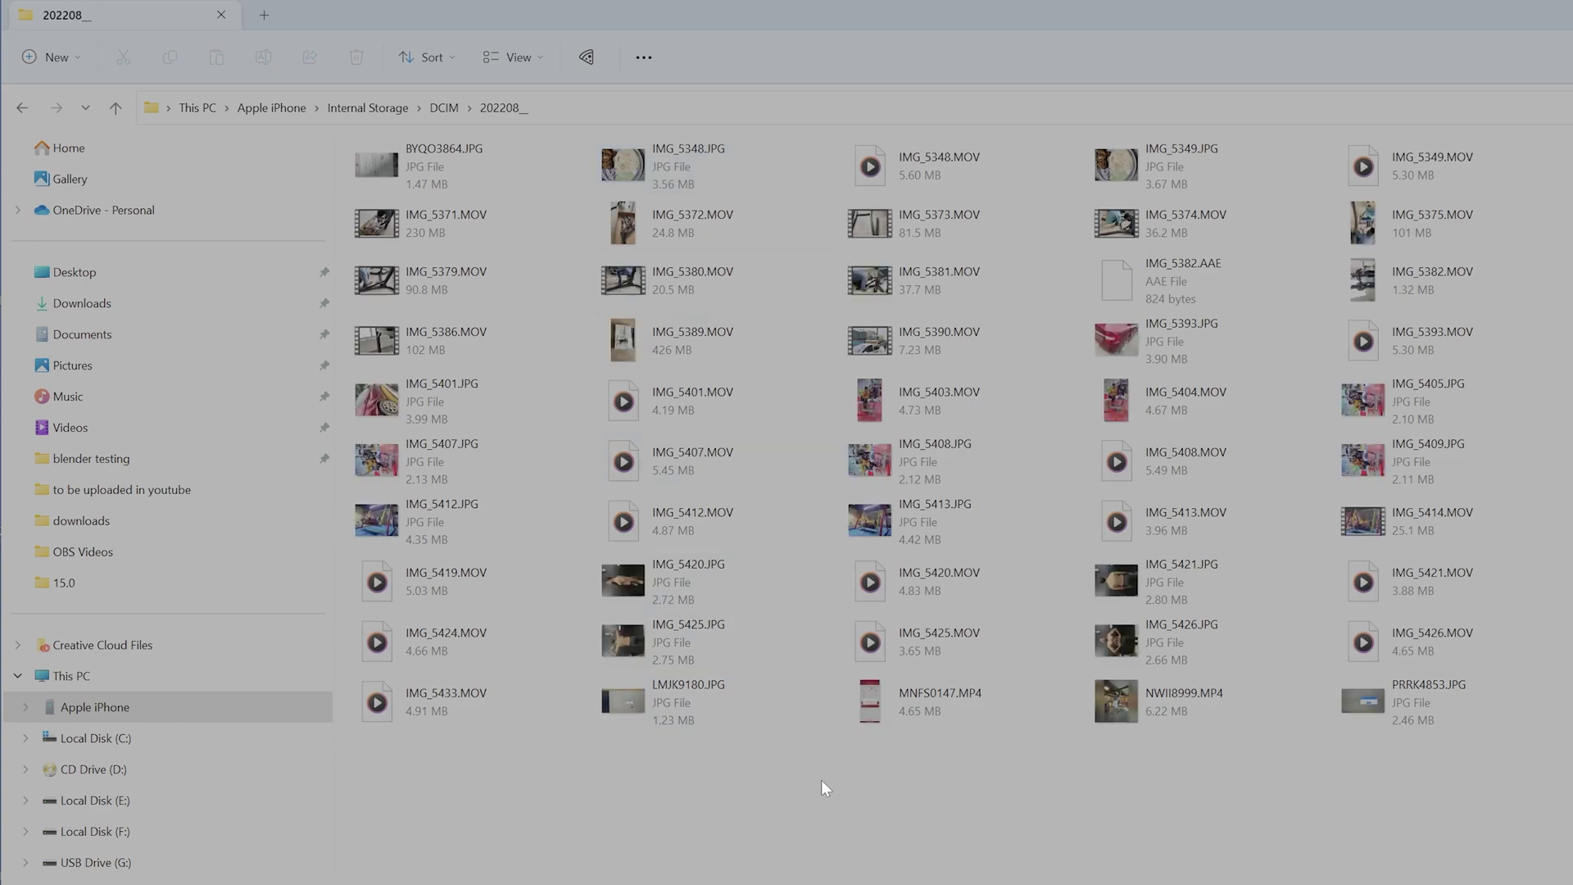
key(ctrl+a)
key(Delete)
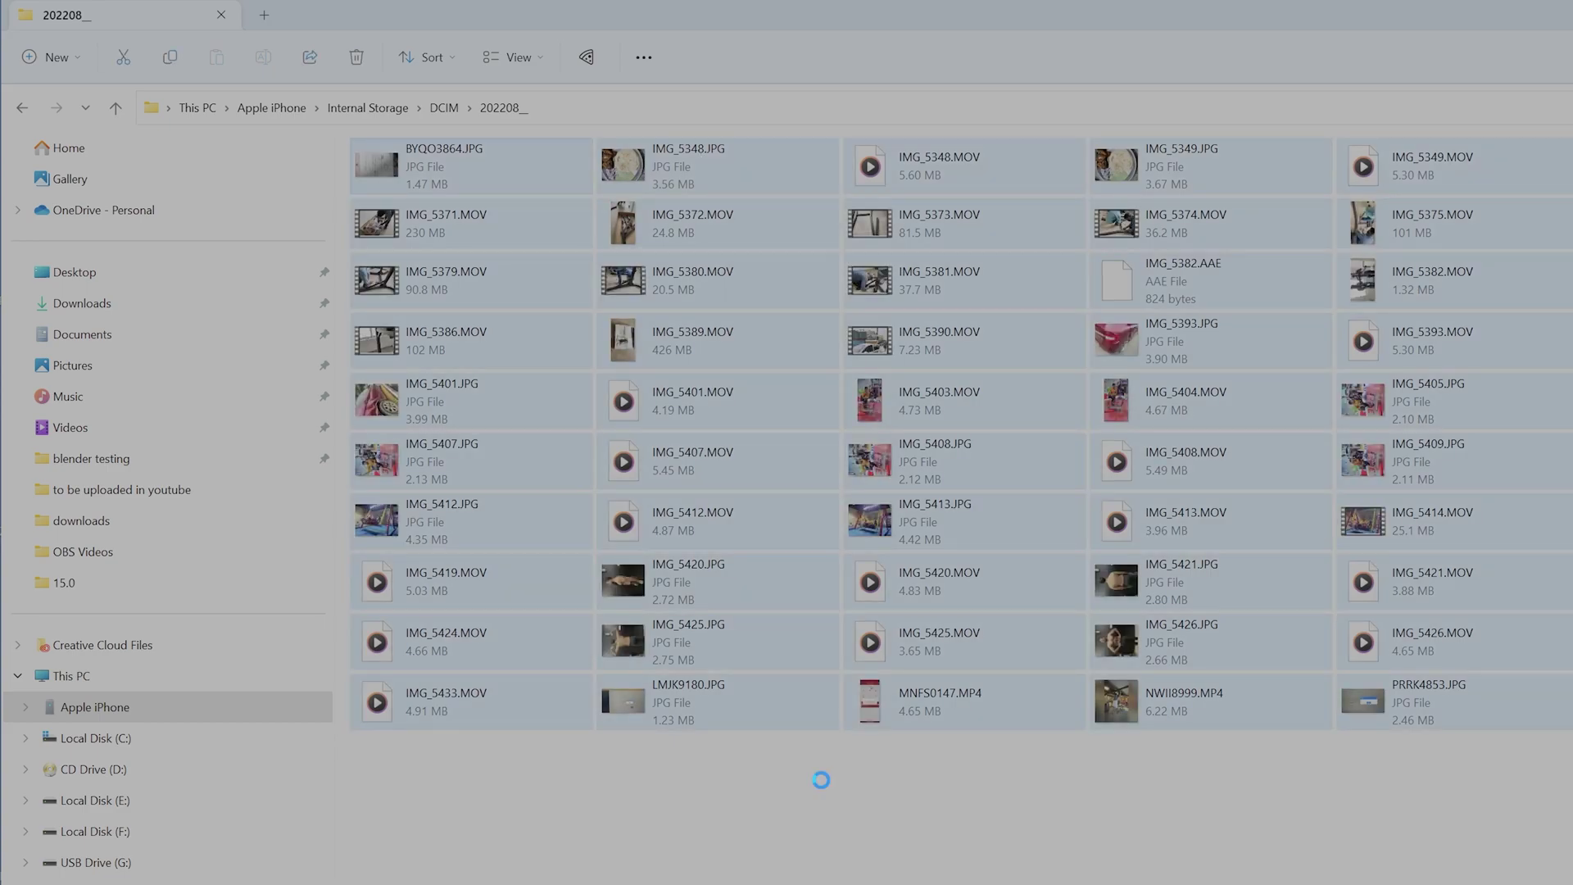
click(1317, 670)
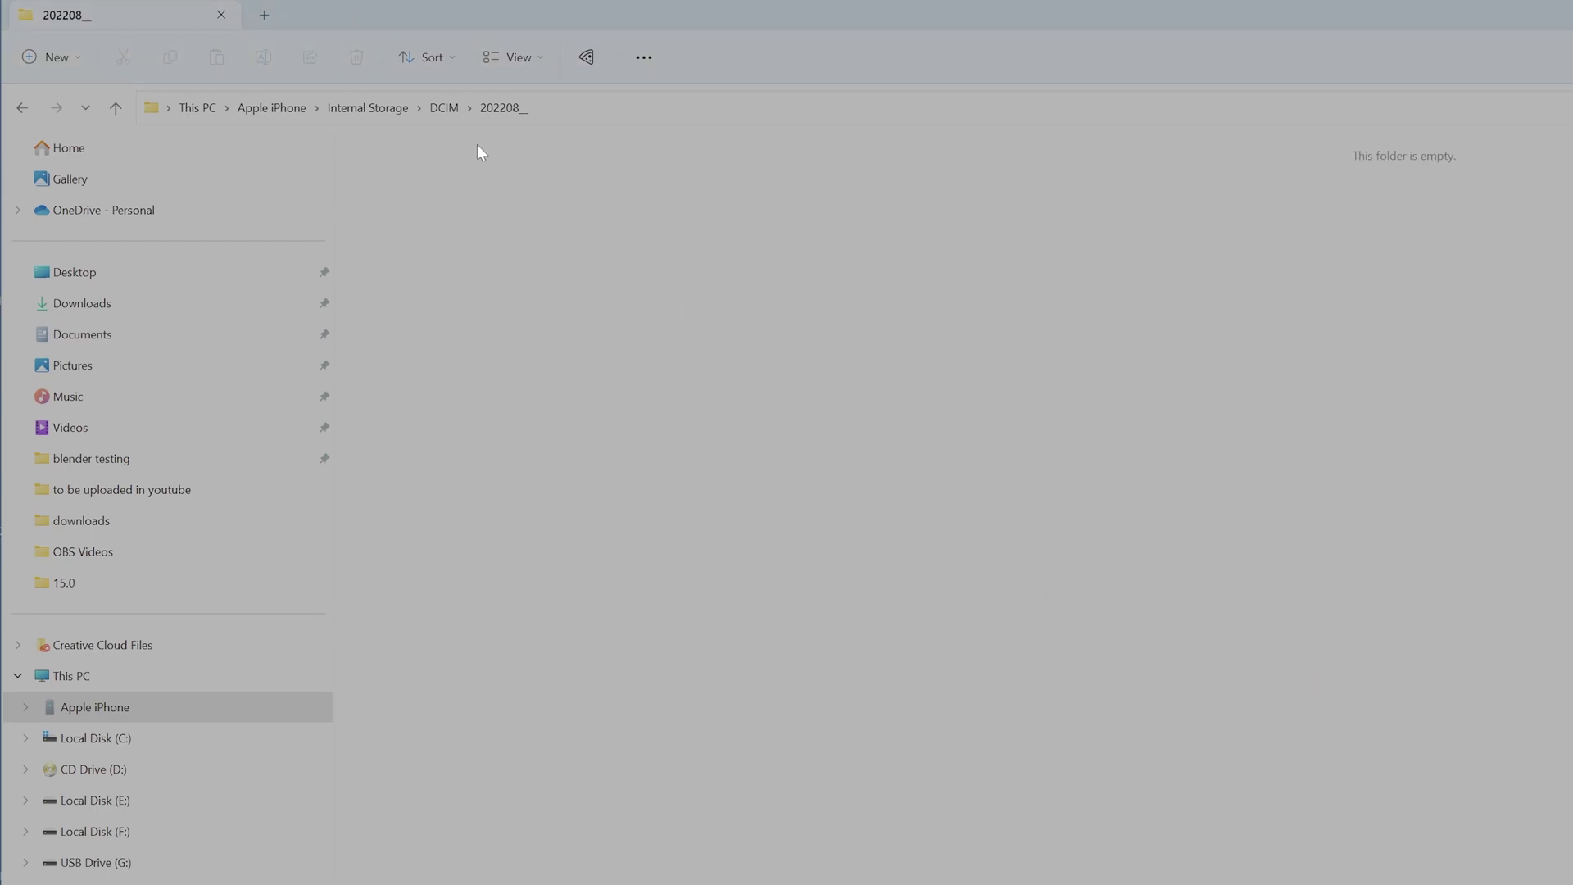
- Back in DCIM, open the dated folders to confirm 202208_ is now empty
key(alt+Up)
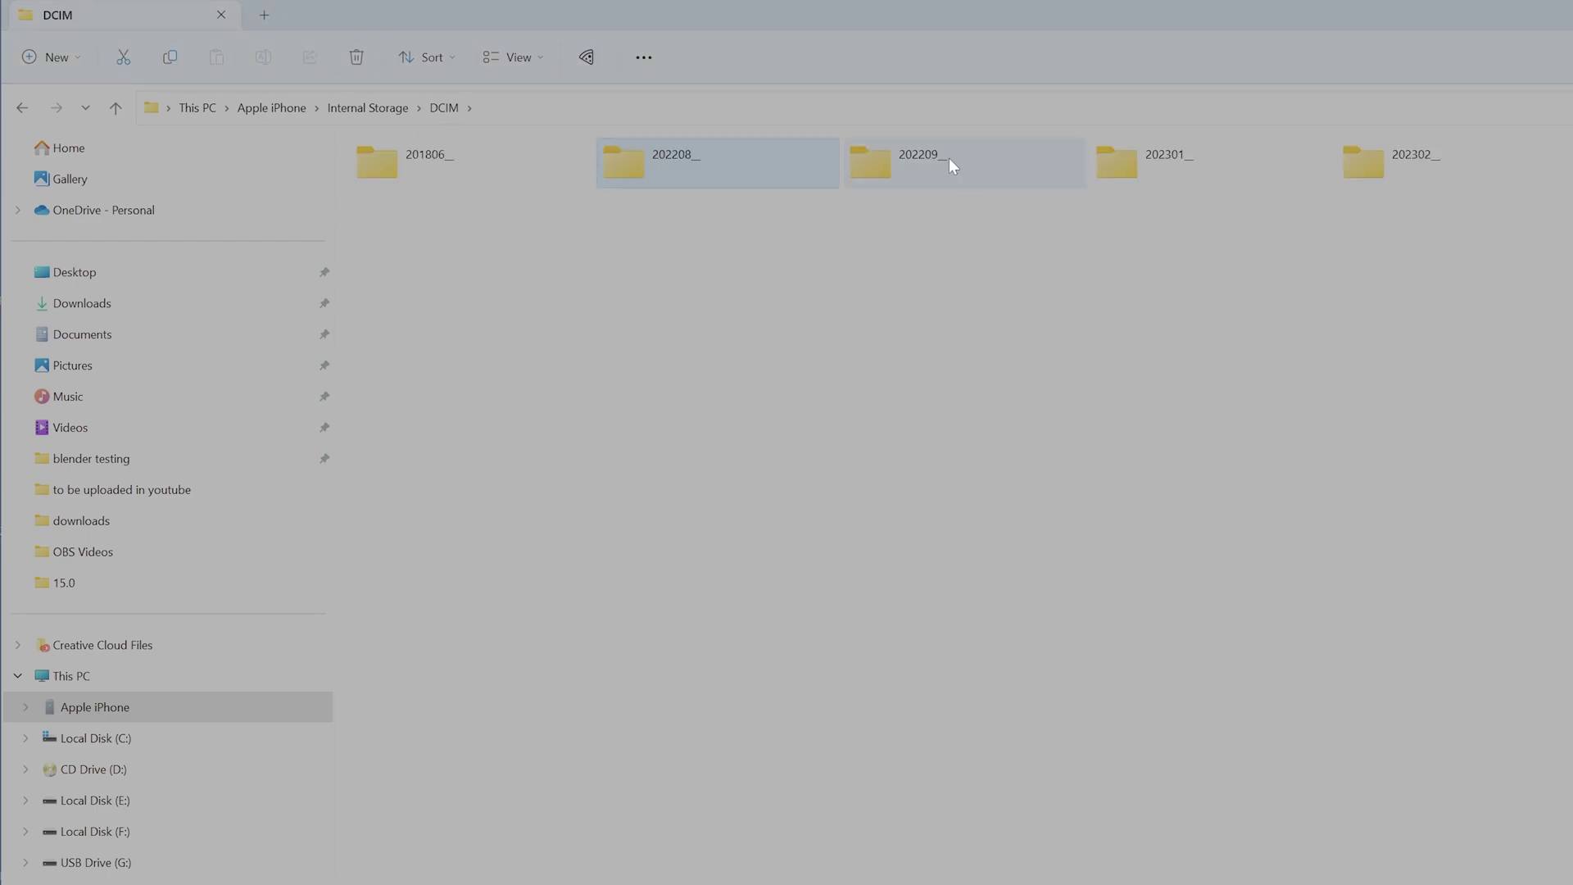
click(949, 159)
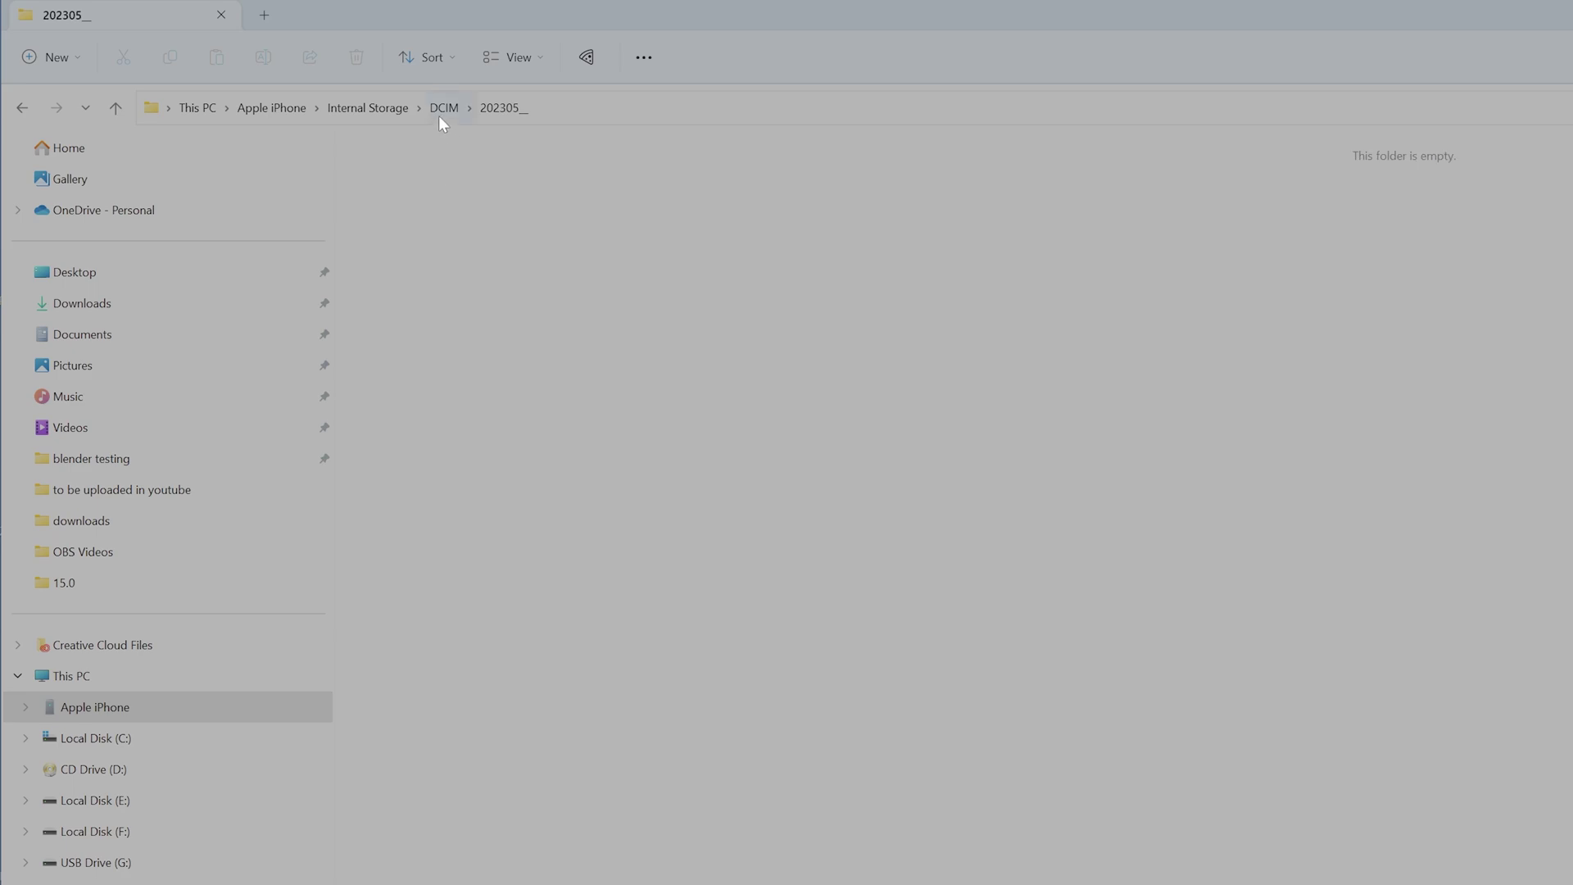
click(440, 118)
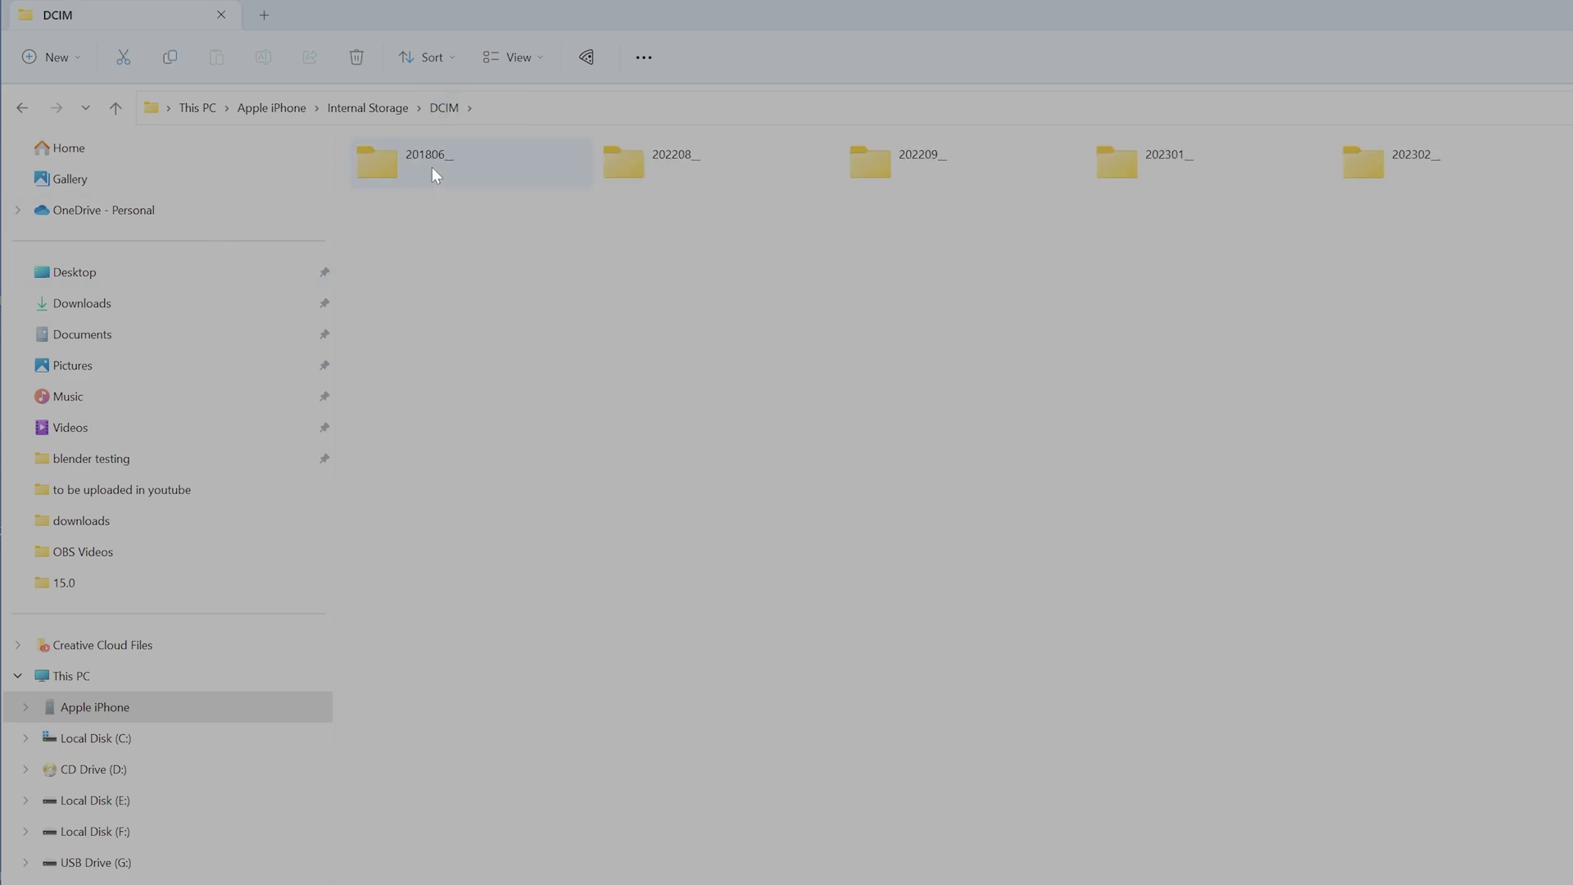
double_click(652, 158)
click(444, 108)
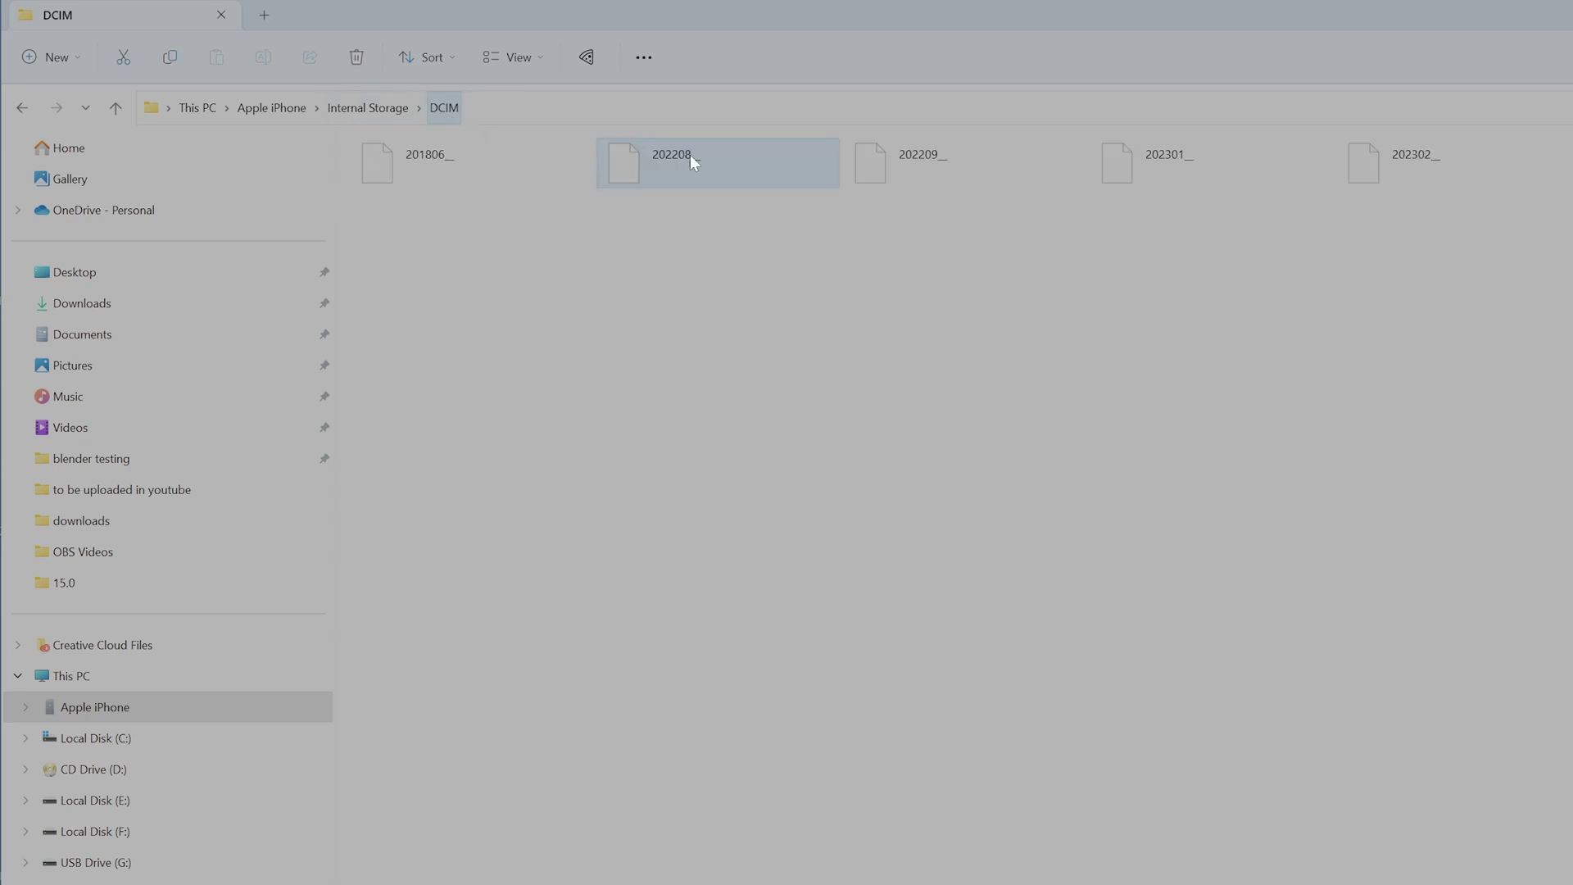
click(888, 166)
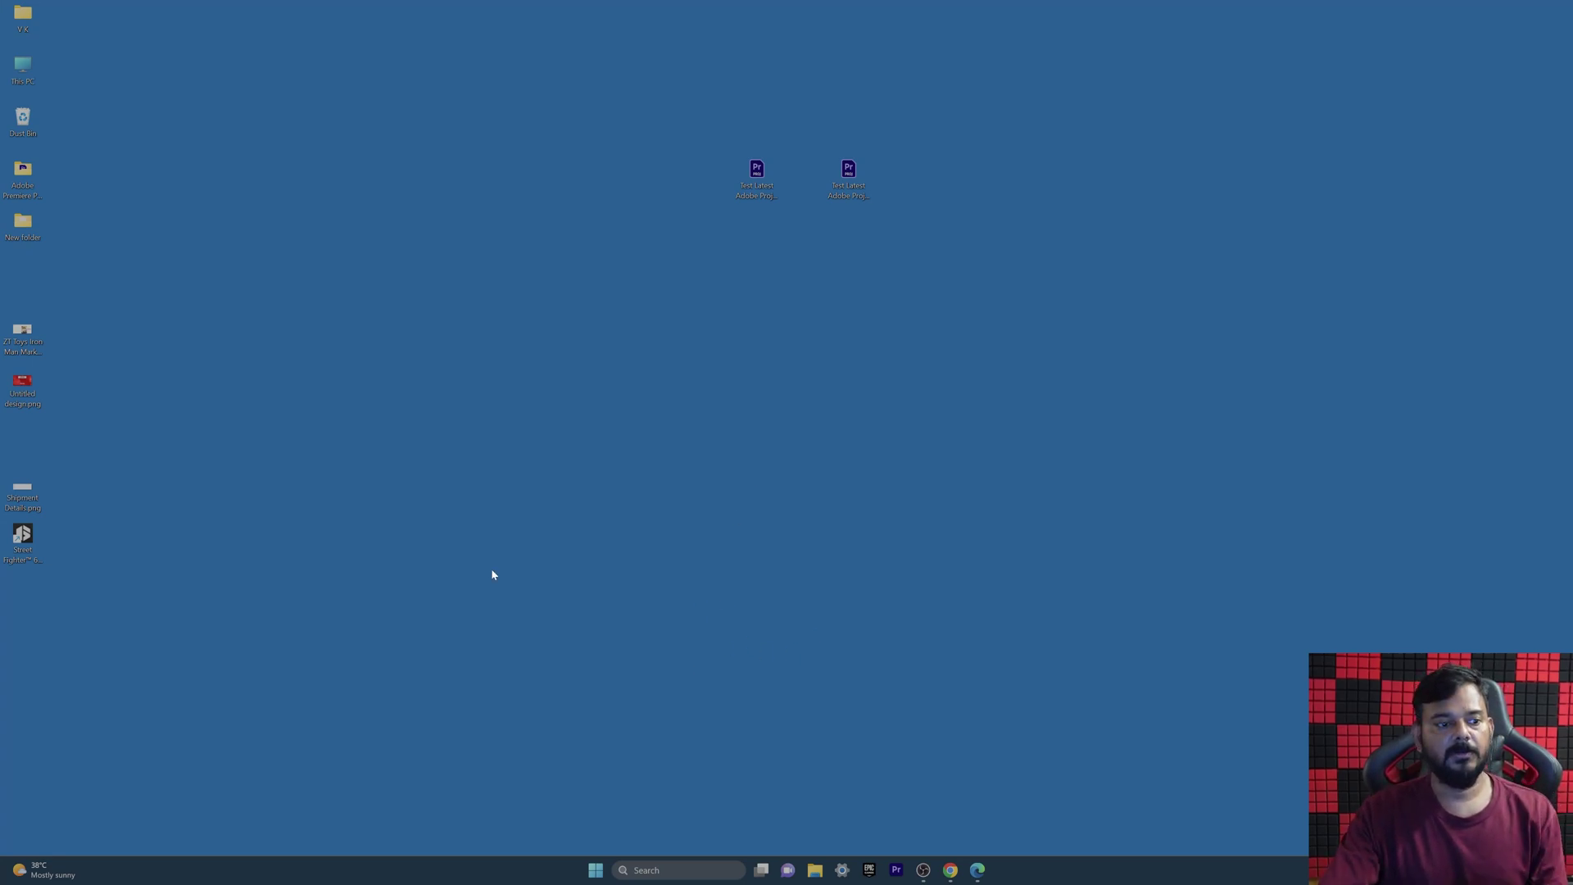
- Open a new Explorer window and browse Apple iPhone > Internal Storage > DCIM, leaving only 201806_
key(super+e)
click(72, 457)
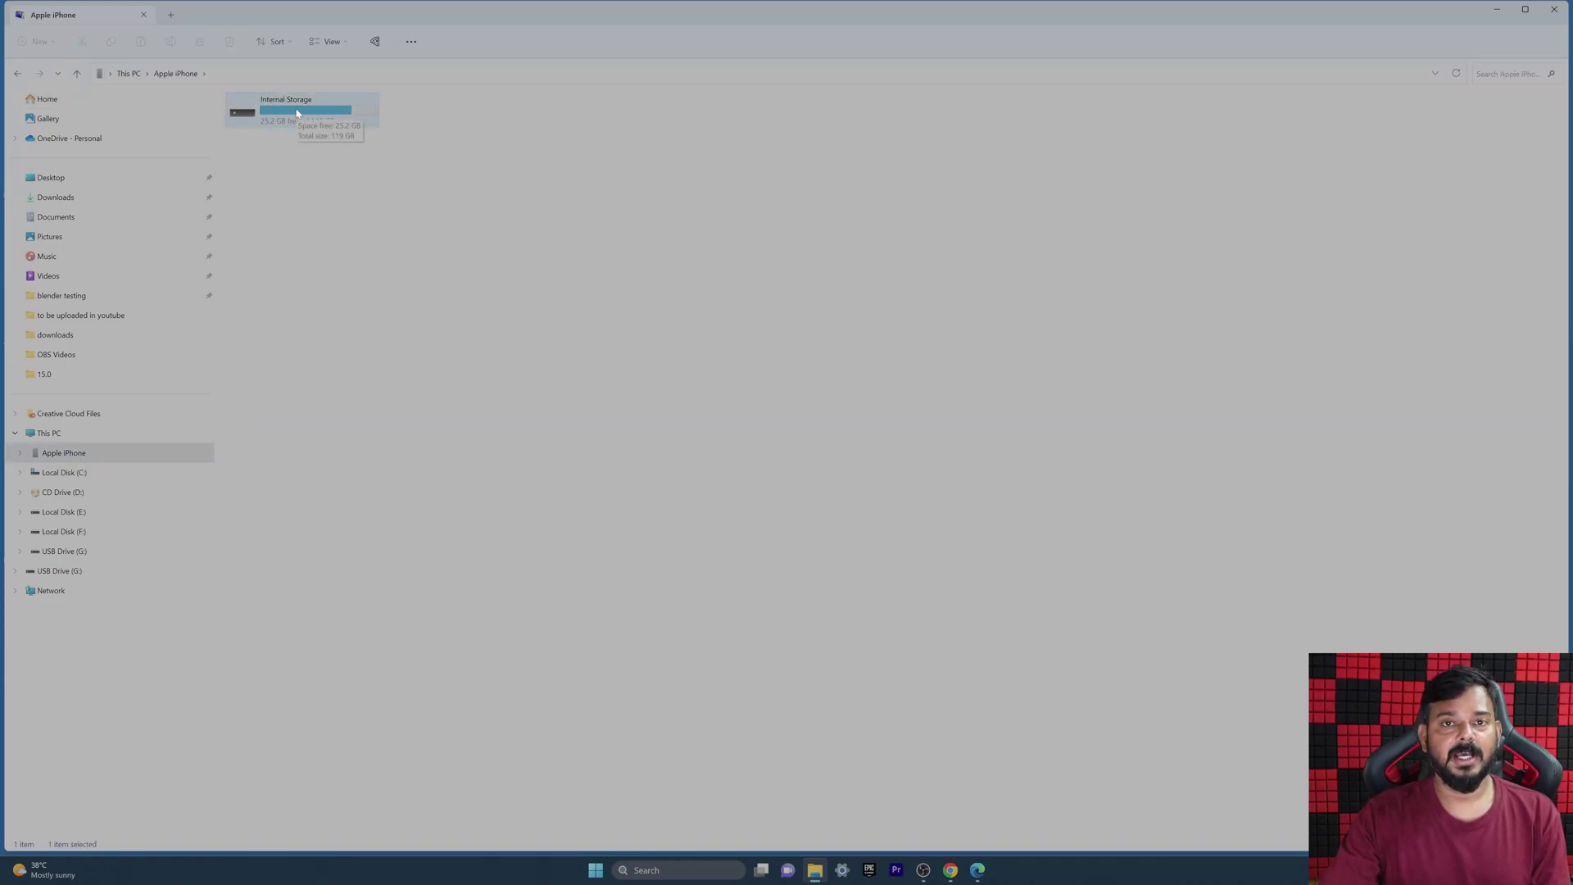
double_click(296, 112)
double_click(296, 112)
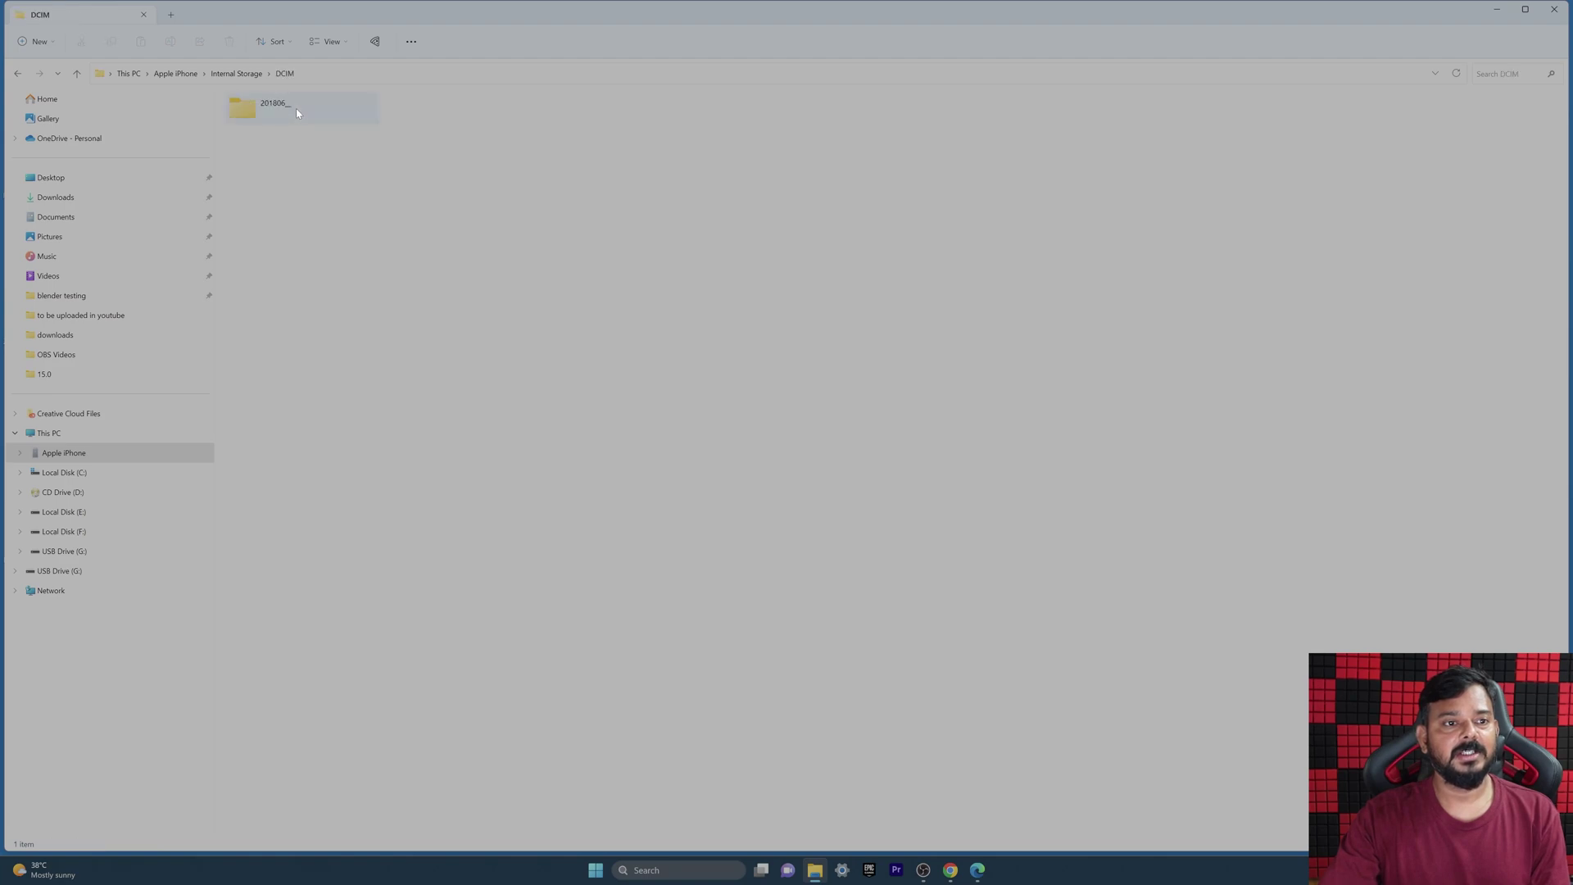